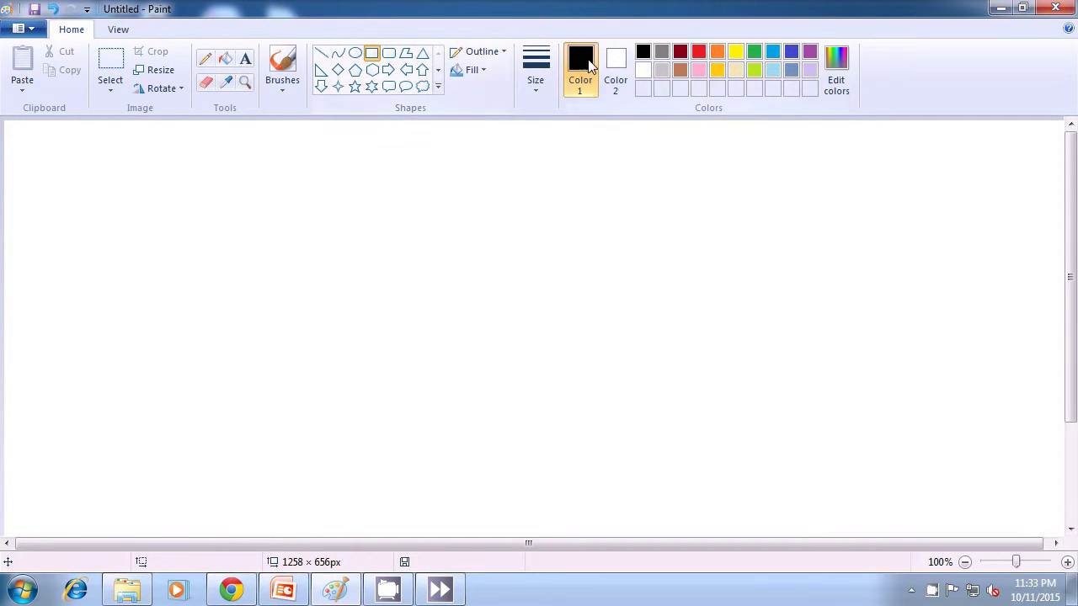
Step: Draw a large rectangle with black outline and solid black fill in the middle of the canvas
click(614, 66)
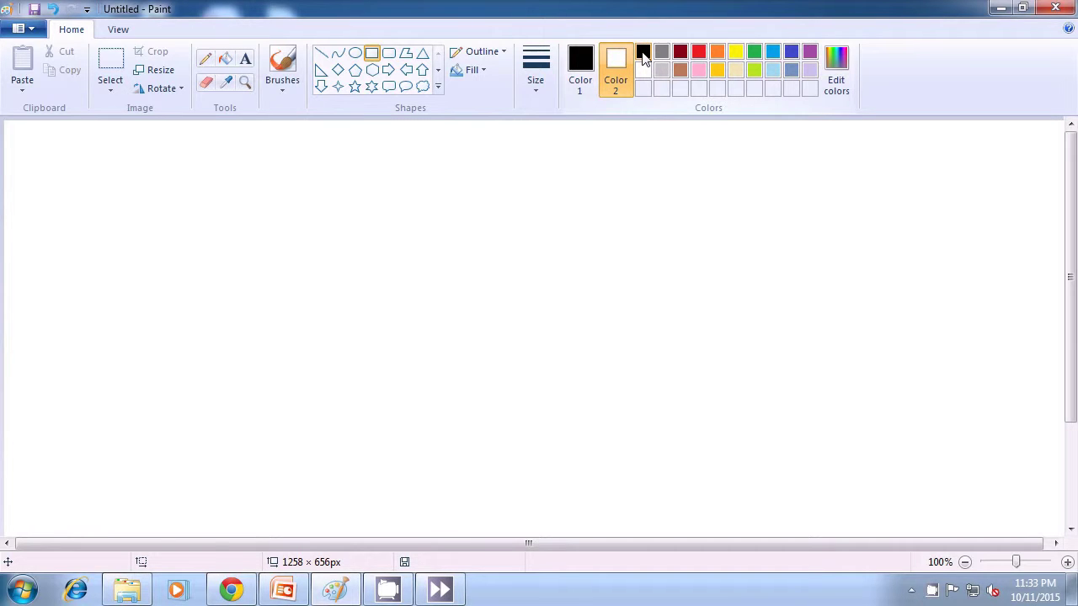
click(643, 54)
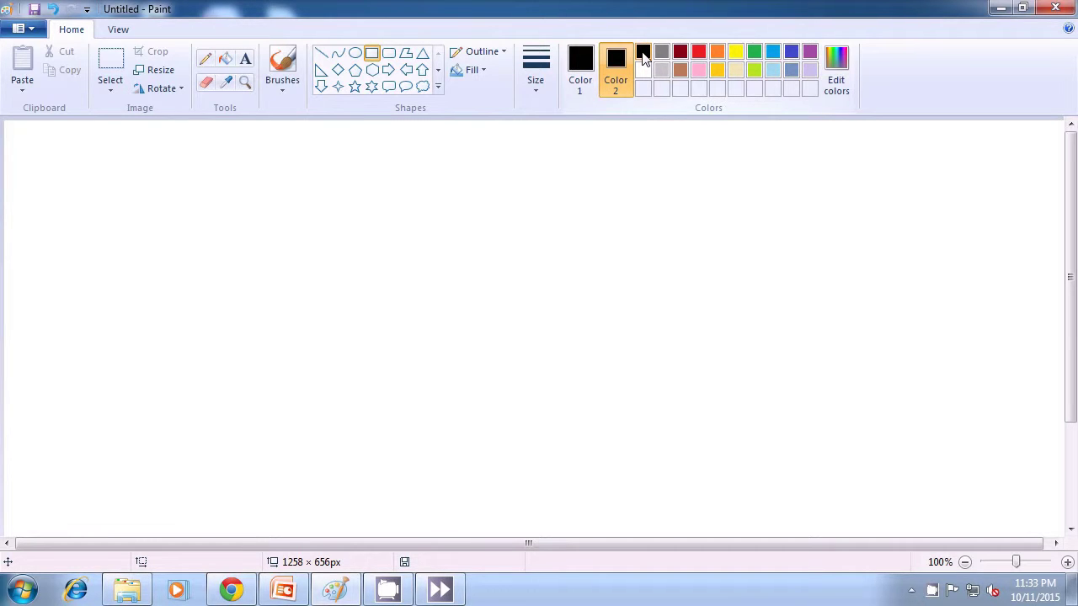
click(478, 70)
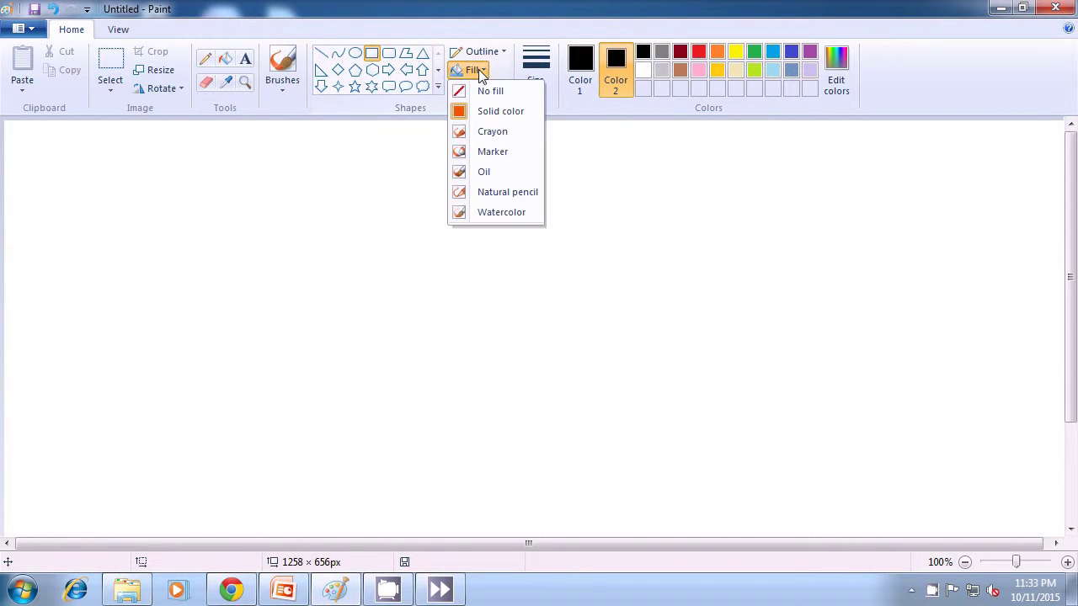
click(491, 113)
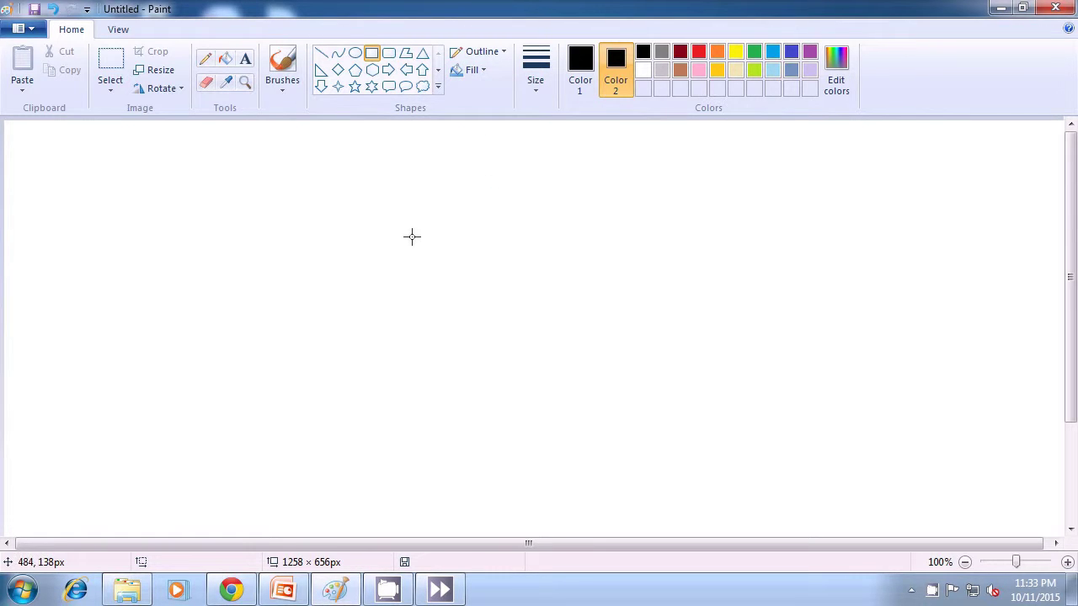
mouse_move(411, 235)
mouse_down()
mouse_move(434, 304)
mouse_move(549, 392)
mouse_move(661, 397)
mouse_up()
click(729, 398)
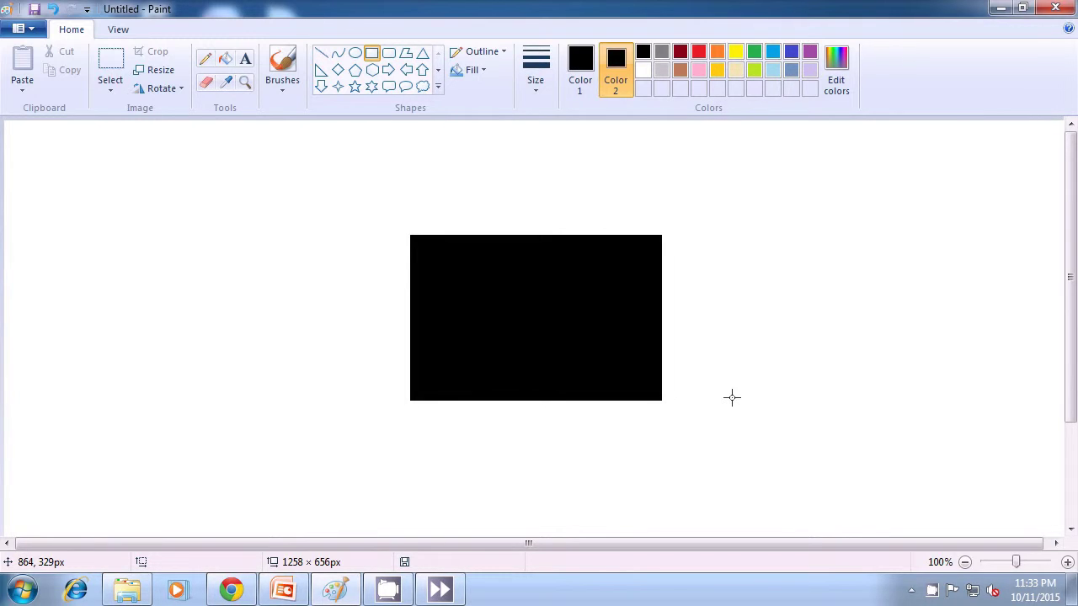
Step: Draw a solid lime rectangle about 141 × 137 px over the black rectangle's upper-right corner, with lime for both outline and fill
click(748, 72)
click(579, 74)
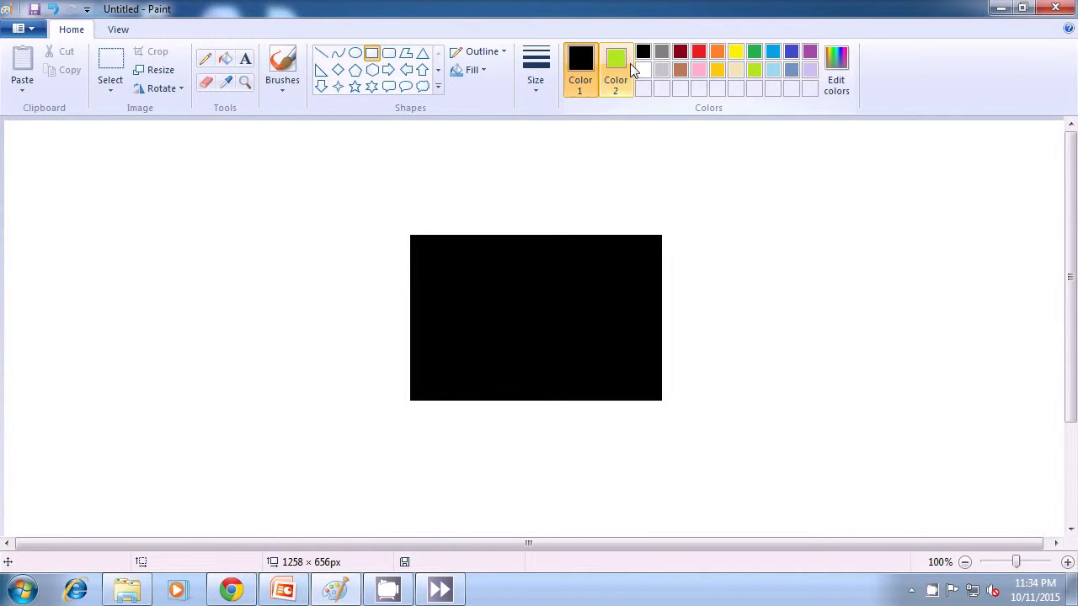
click(755, 71)
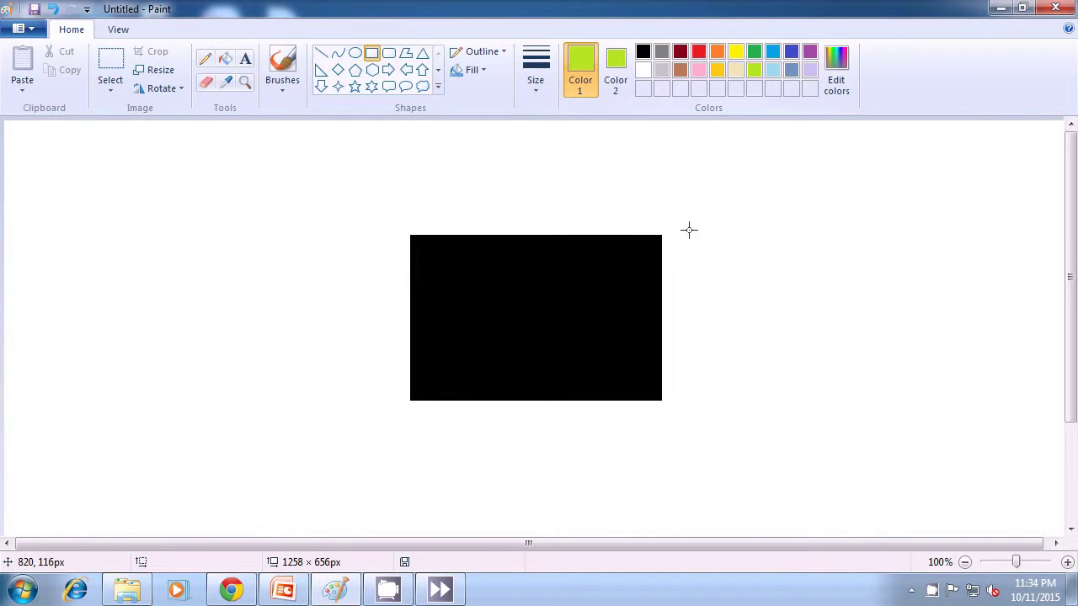
drag(613, 210, 732, 324)
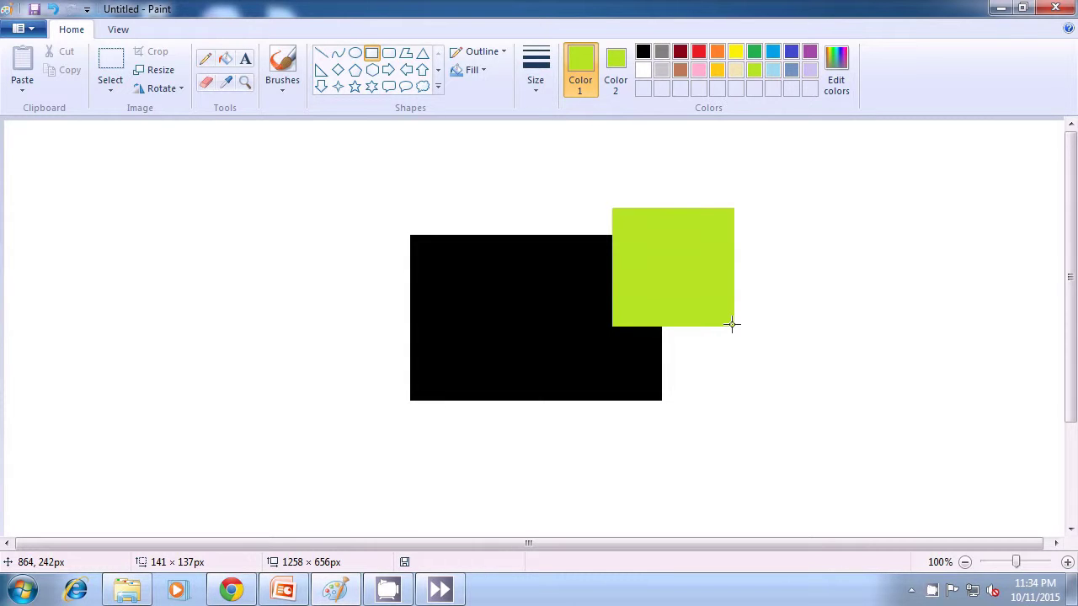
drag(731, 324, 731, 324)
Step: Draw a solid green rectangle about 120 × 103 px over the black rectangle's upper-left corner, with green for both colors
click(753, 52)
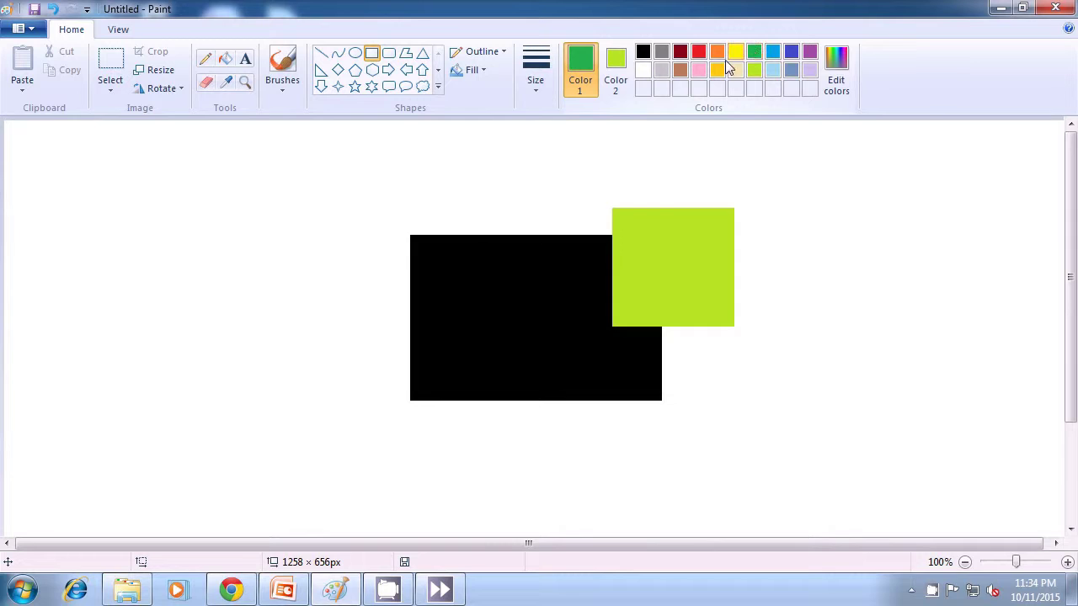
click(614, 69)
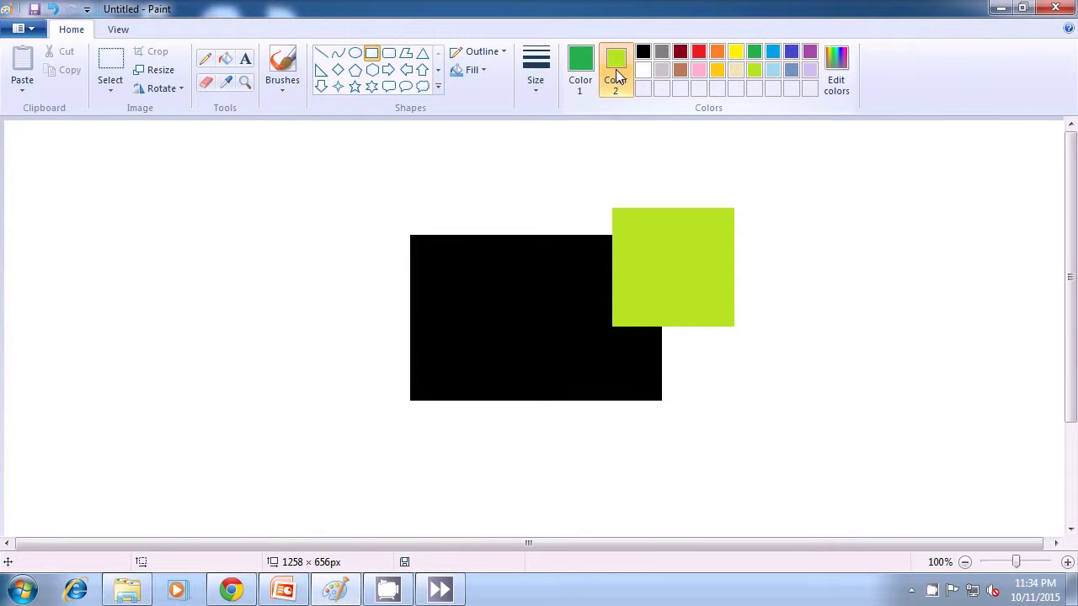
click(753, 55)
drag(361, 194, 463, 283)
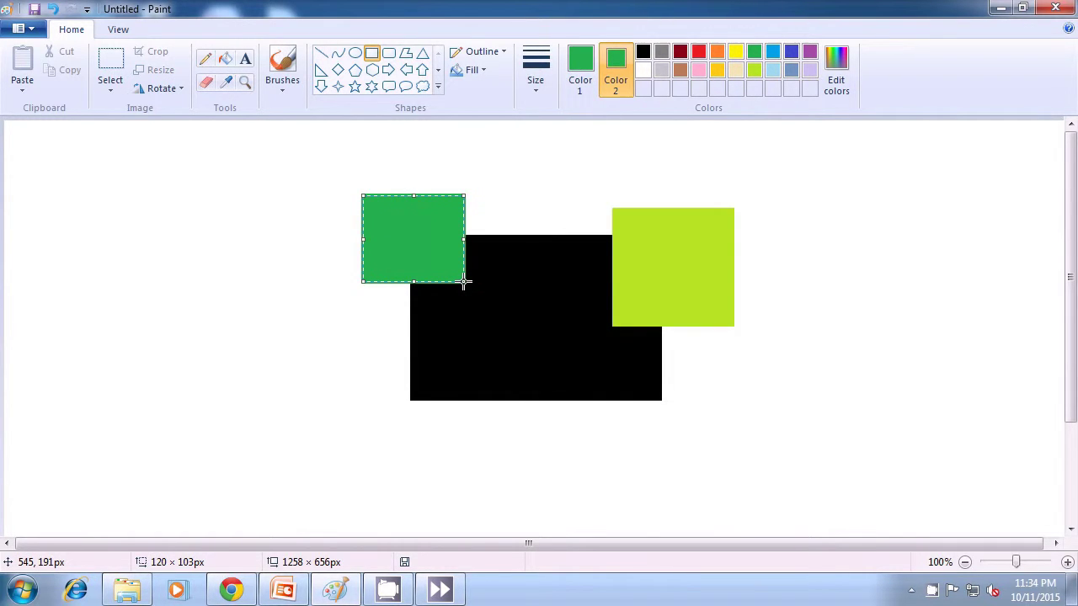
click(768, 355)
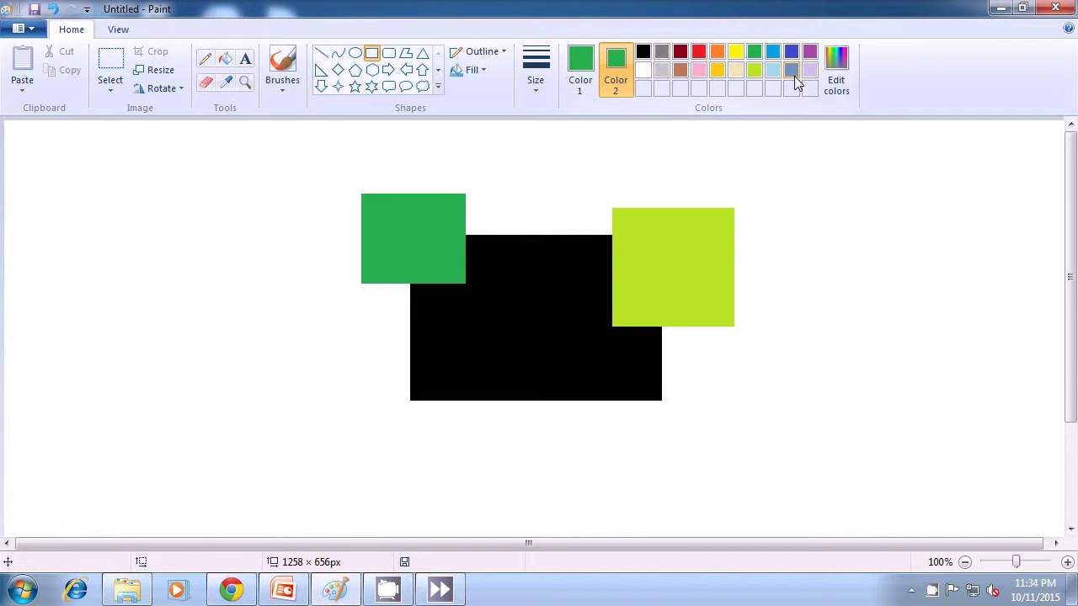
Step: Draw a wide solid indigo rectangle above the black one, overlapping the green and lime rectangles
click(791, 52)
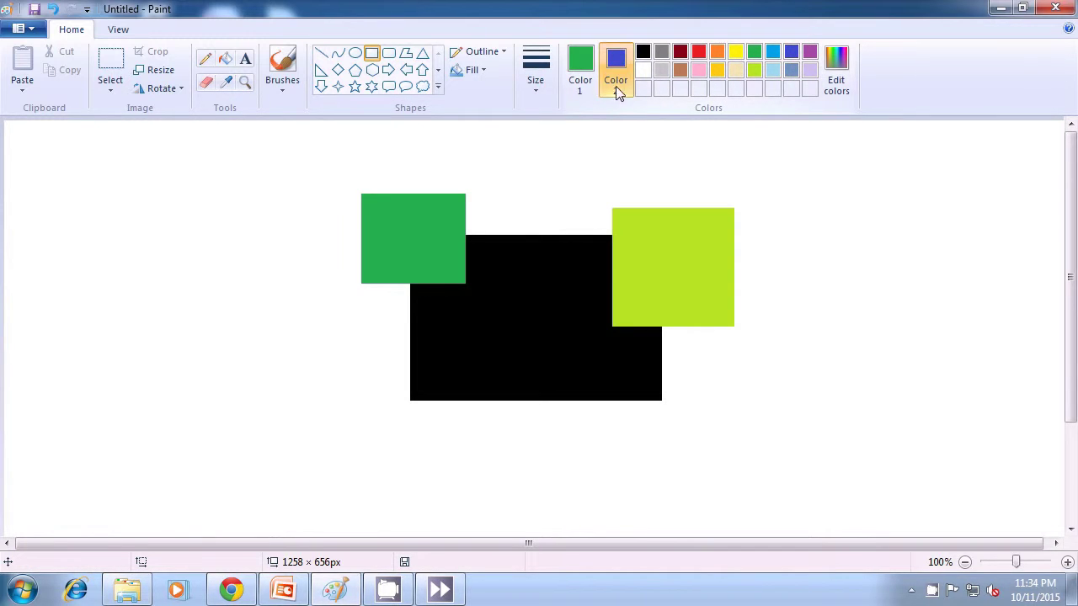
click(577, 82)
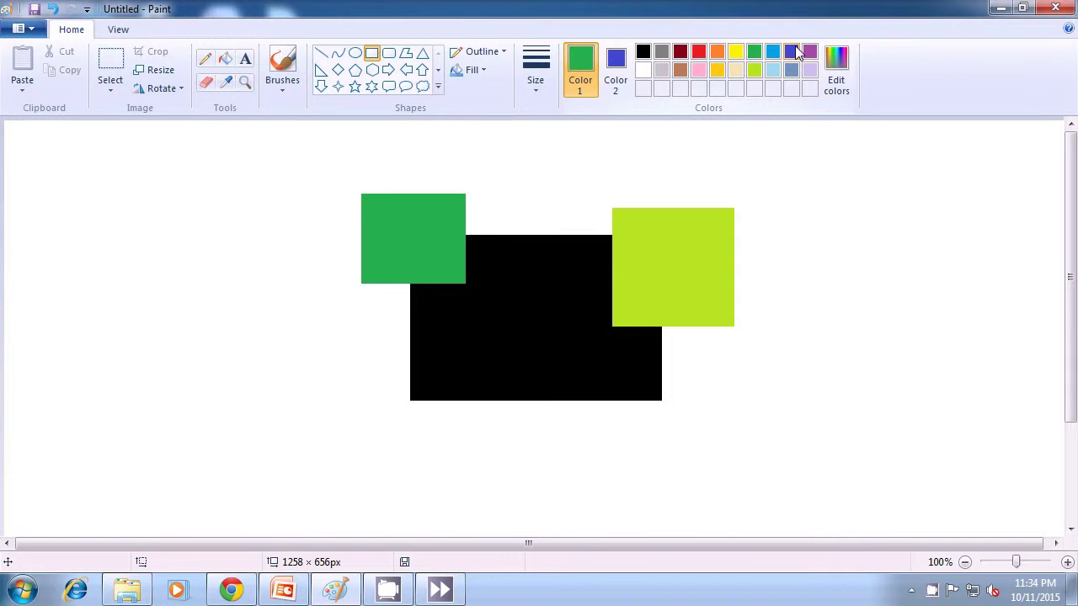
click(792, 52)
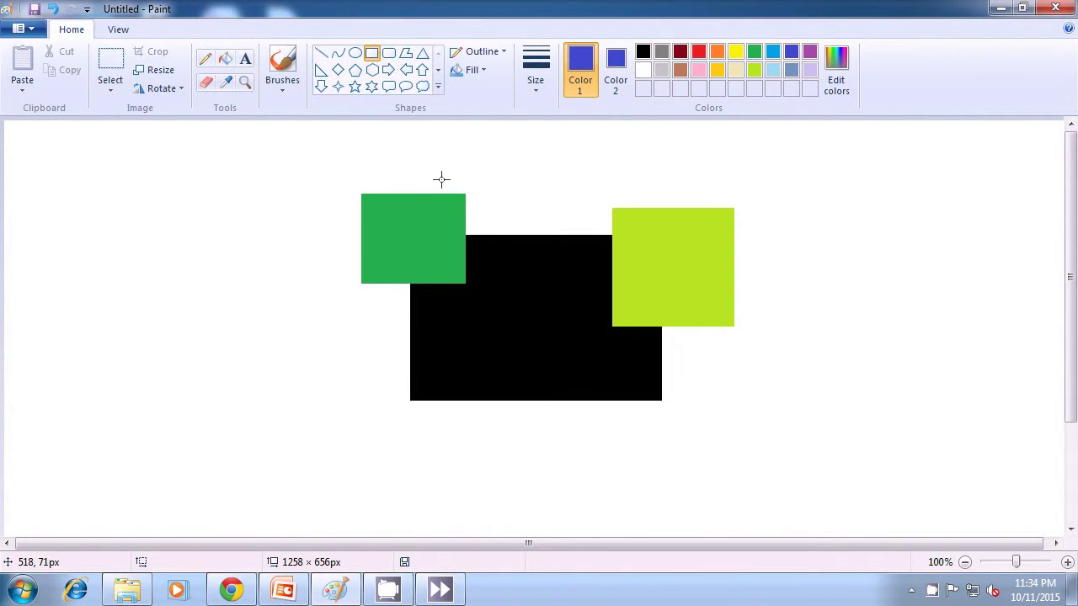
drag(445, 167, 629, 222)
click(797, 205)
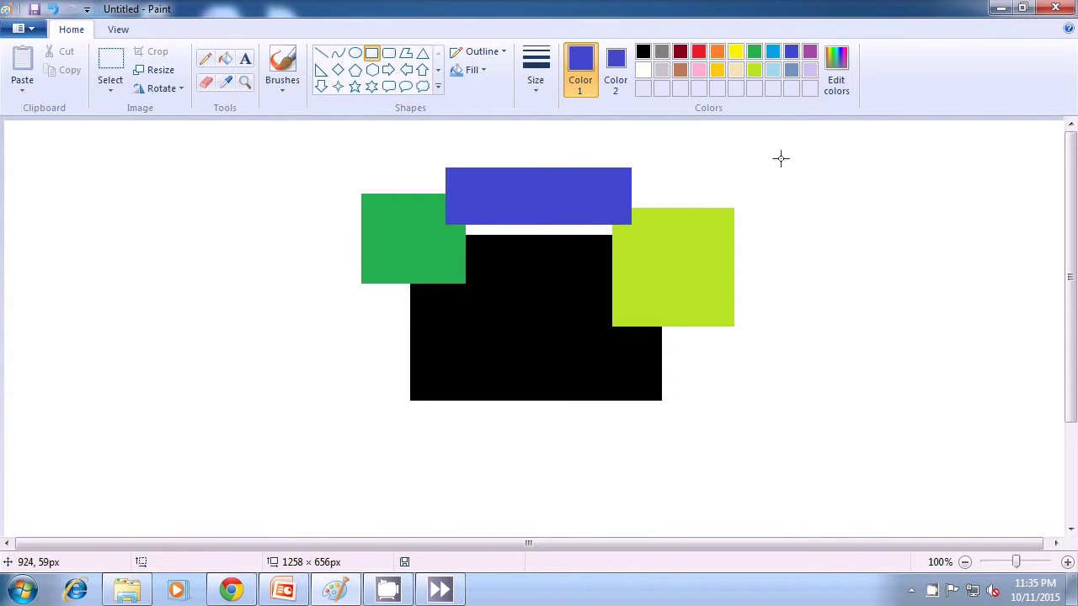
Step: Draw a tall, narrow solid blue-gray bar running vertically across the lime rectangle and beyond its lower edge
click(793, 70)
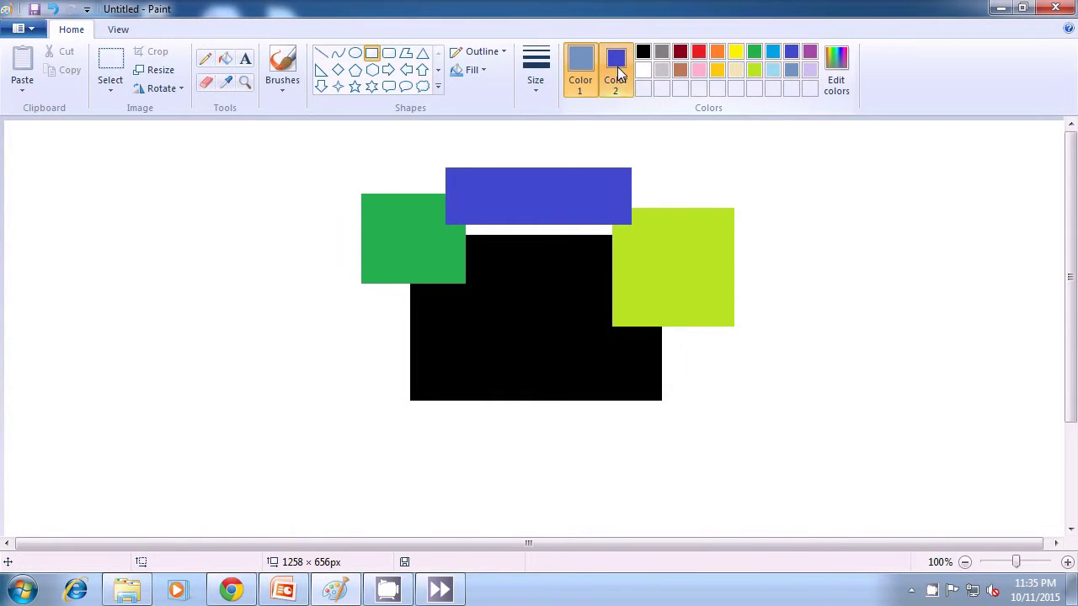
click(616, 67)
click(790, 69)
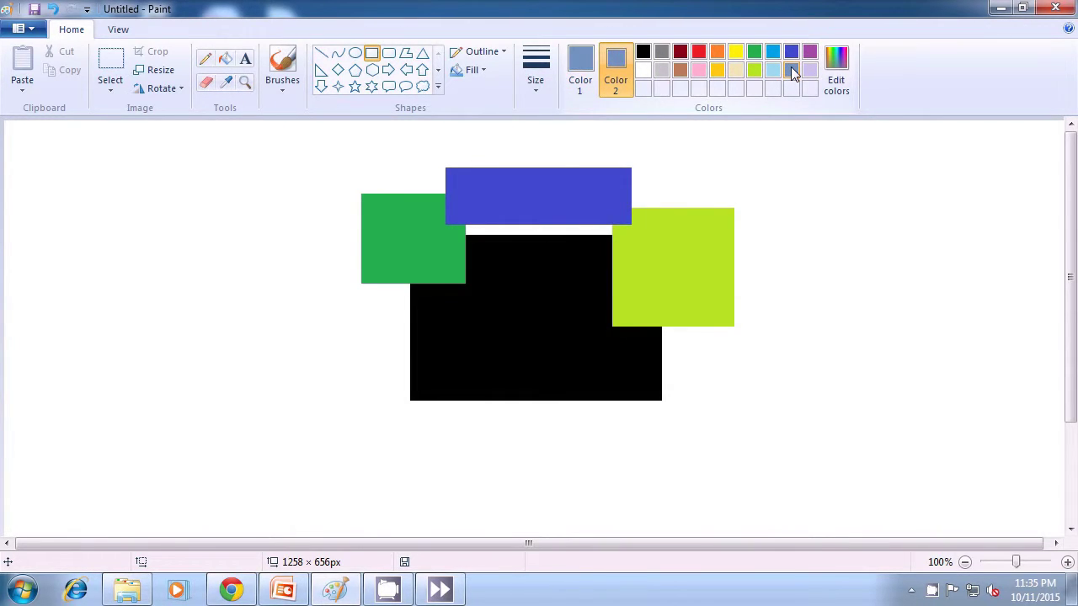
drag(696, 172, 712, 426)
click(887, 366)
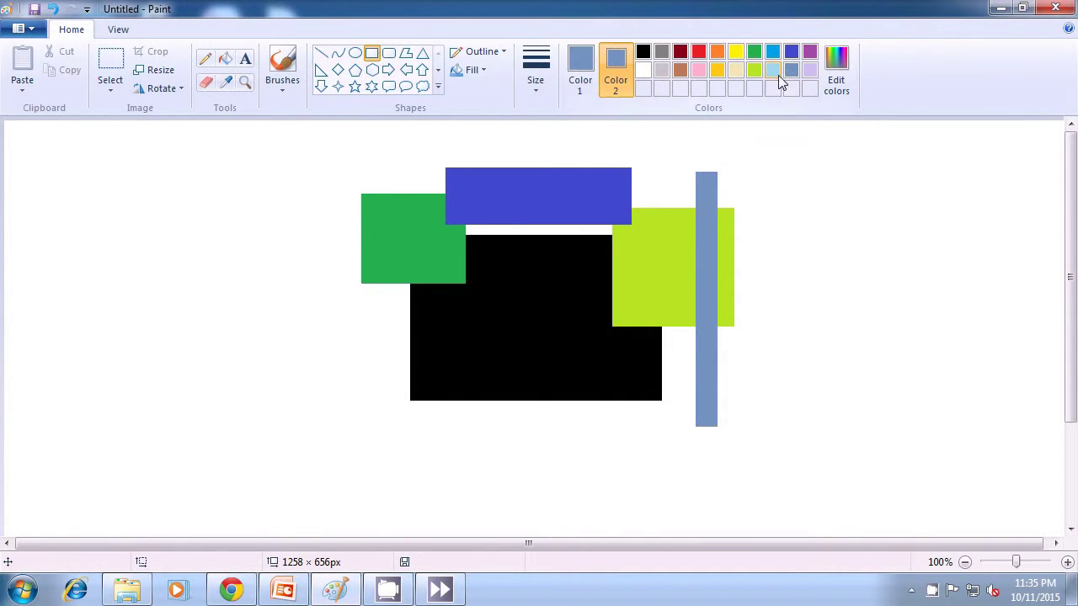
Step: Draw a tall solid light-blue rectangle over the black rectangle's lower-right corner, extending well below it
click(772, 70)
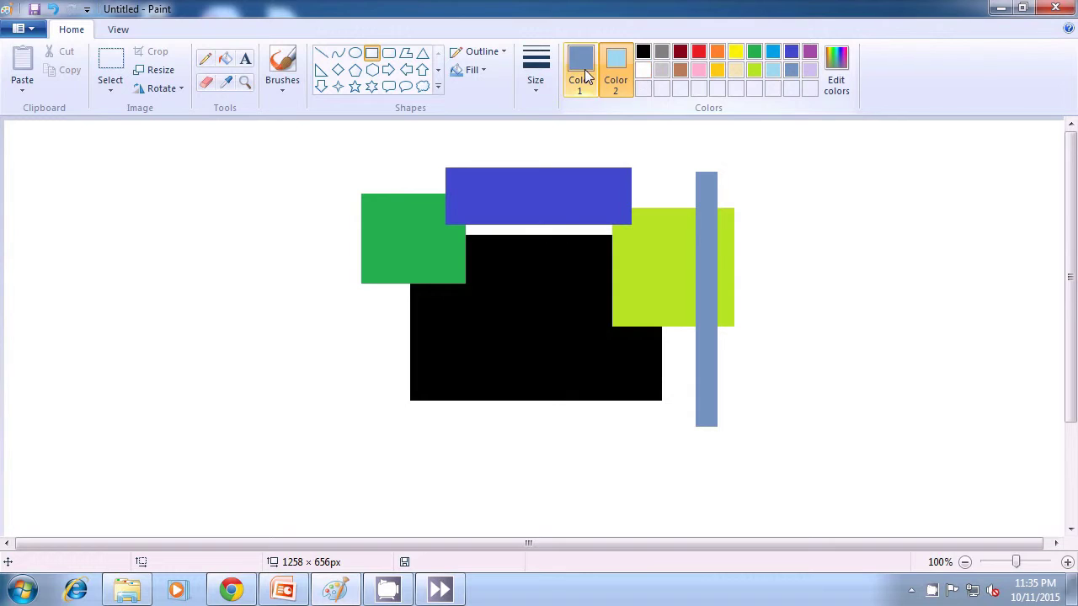
click(587, 74)
click(772, 72)
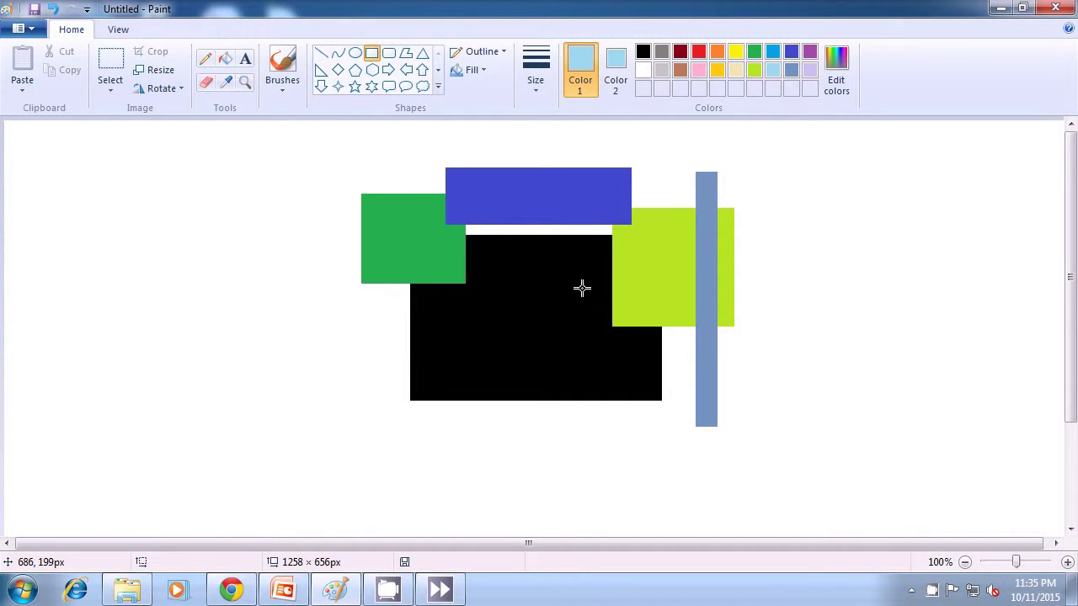
drag(581, 288, 667, 495)
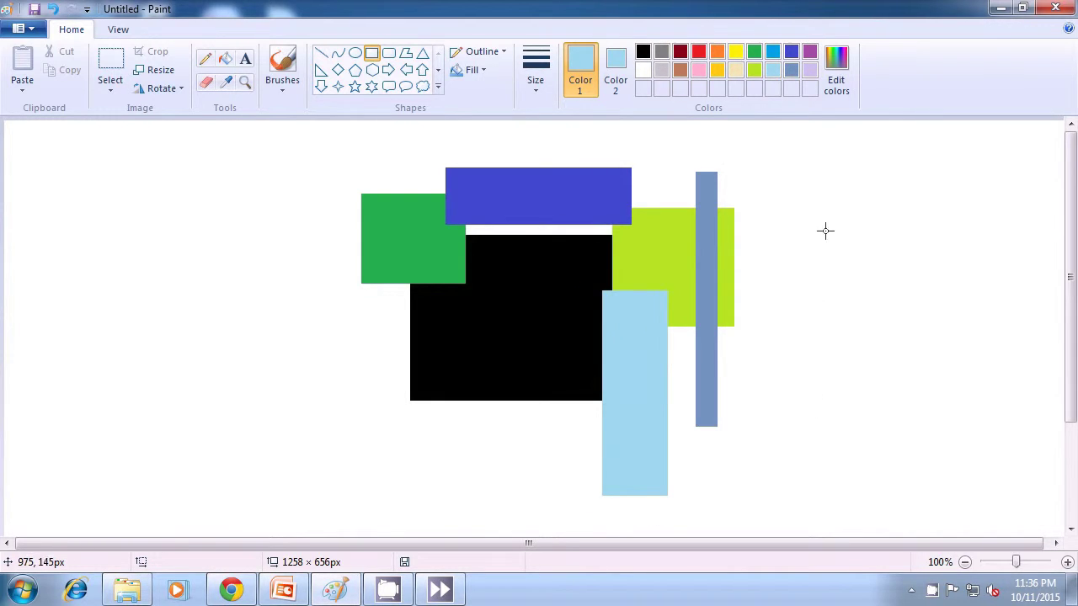
Step: Draw a small solid indigo rectangle inside the lower half of the light-blue rectangle
click(792, 53)
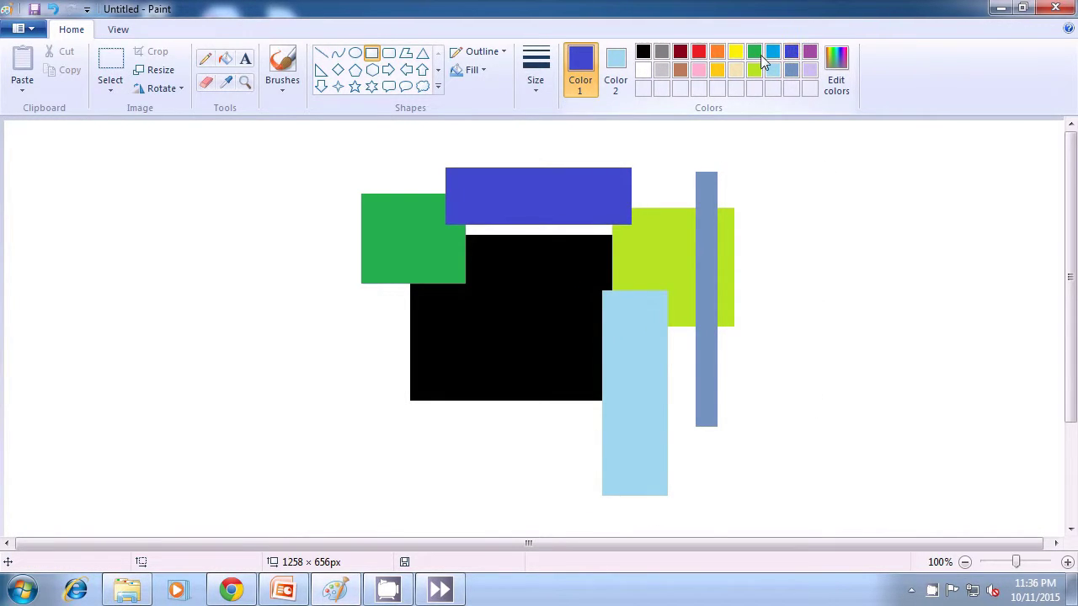
click(618, 67)
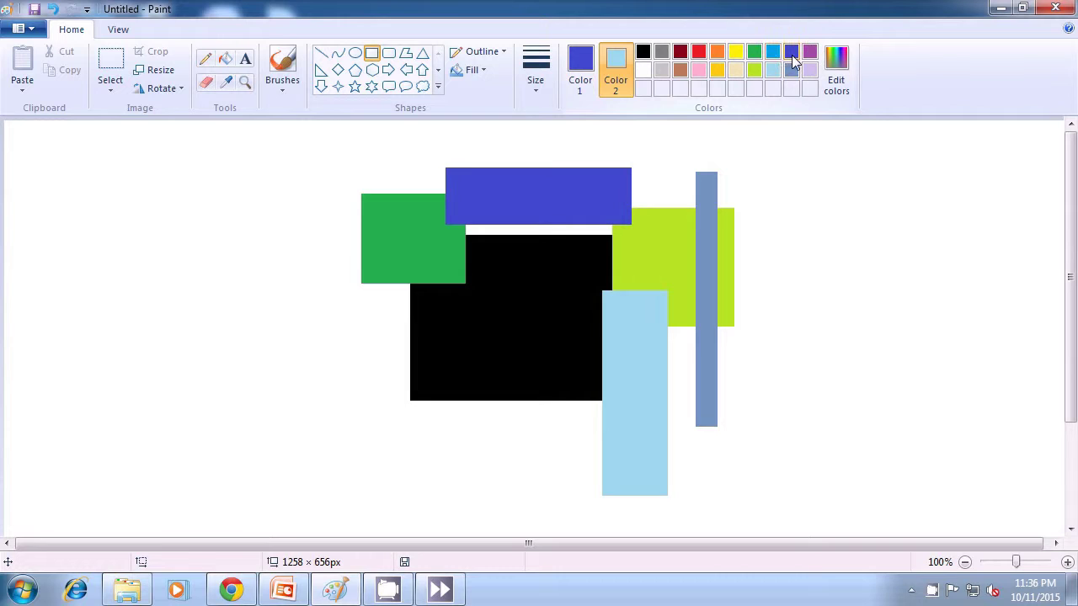
click(791, 52)
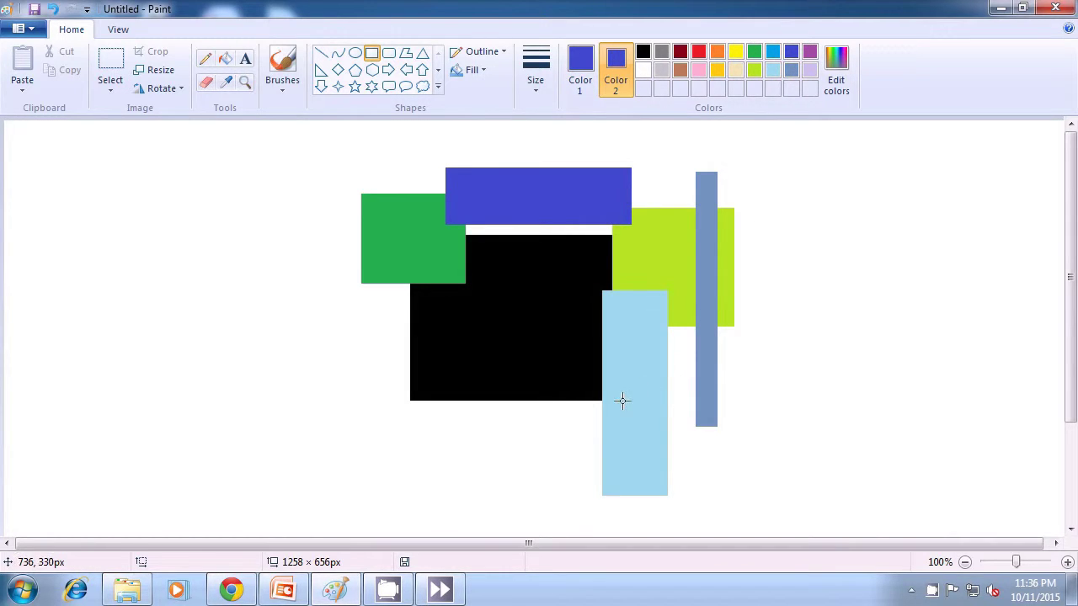
drag(616, 408, 657, 432)
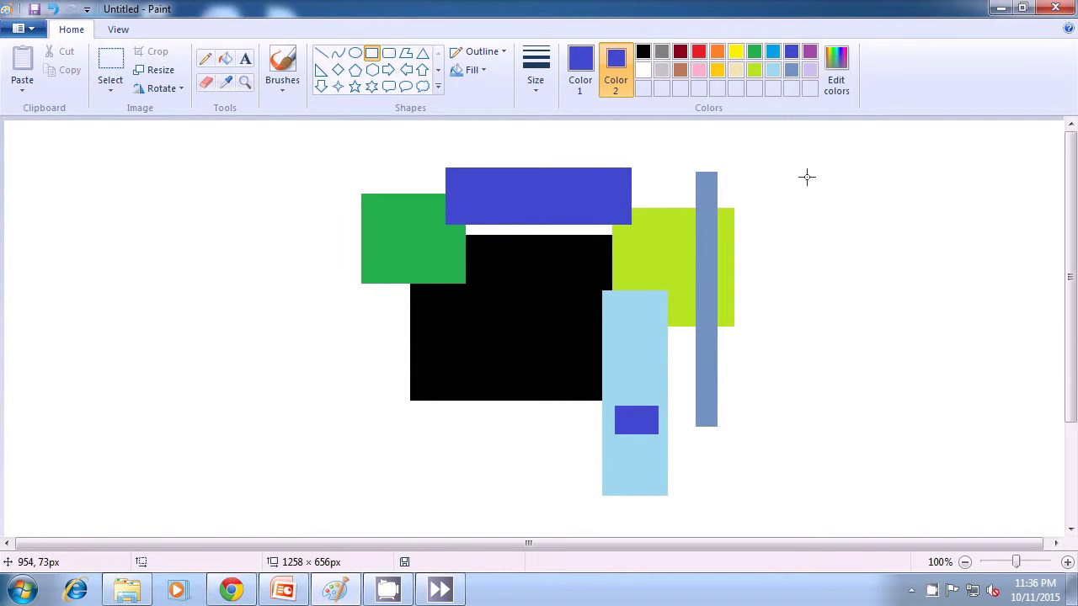
Step: Draw a solid lavender rectangle about 103 × 48 px over the black rectangle's lower-left corner, with lavender for both colors
click(815, 73)
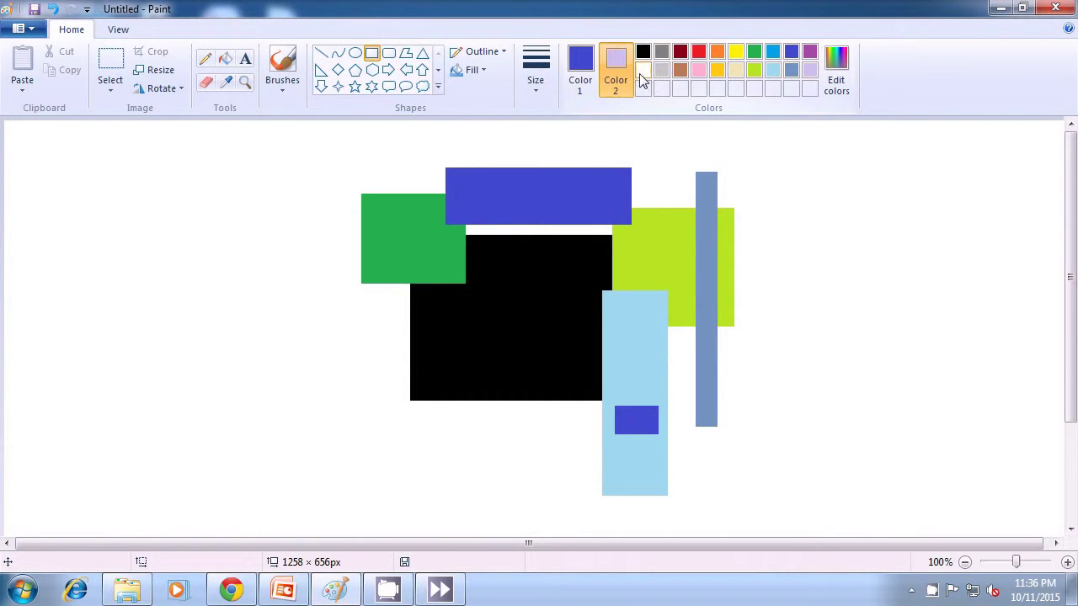
click(580, 73)
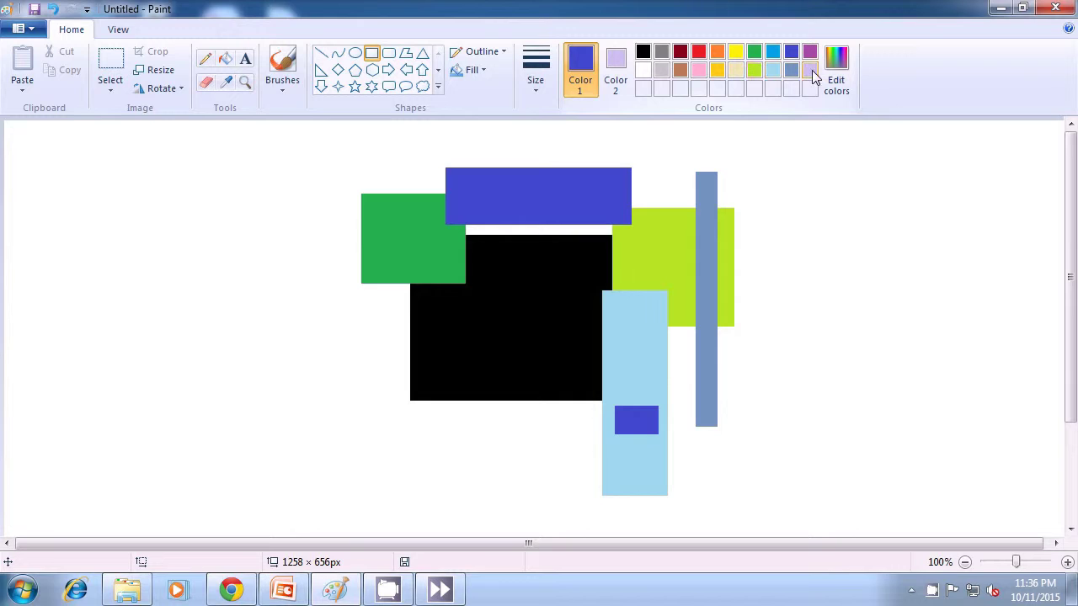
click(812, 72)
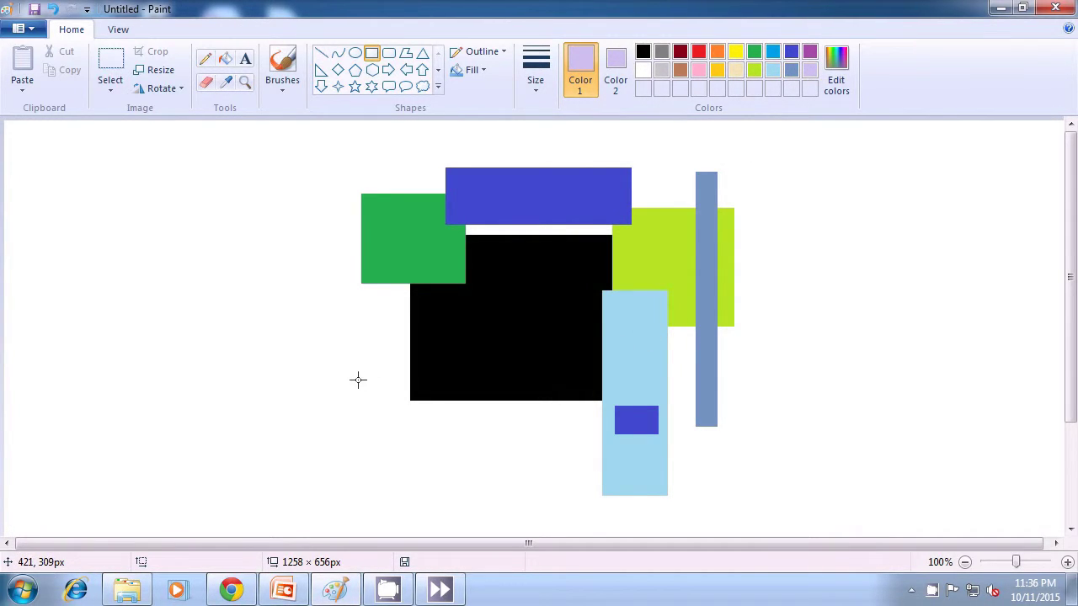
drag(353, 365, 439, 404)
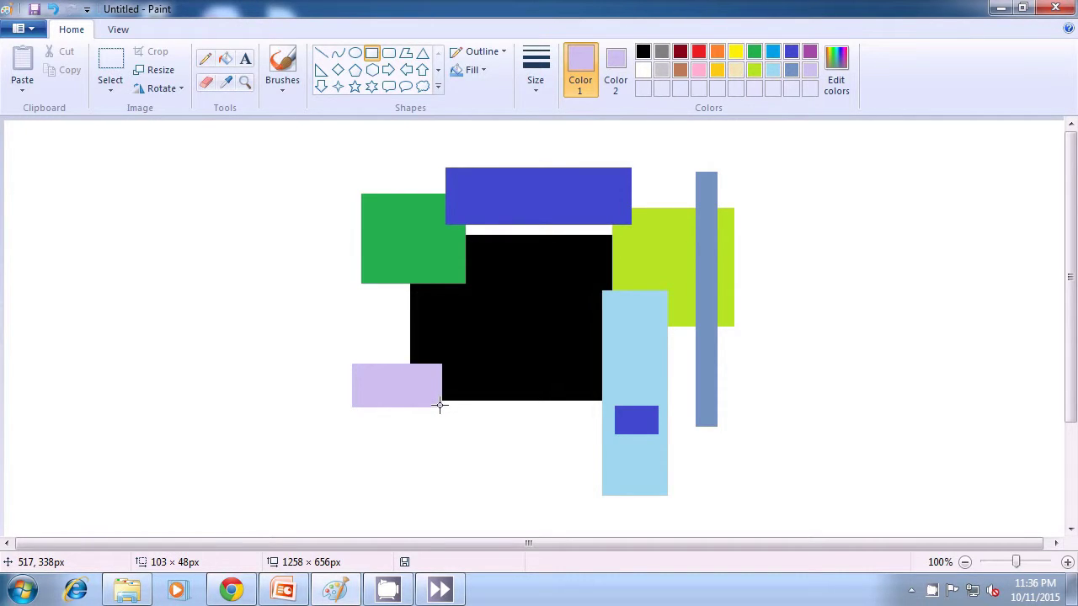
drag(439, 404, 439, 404)
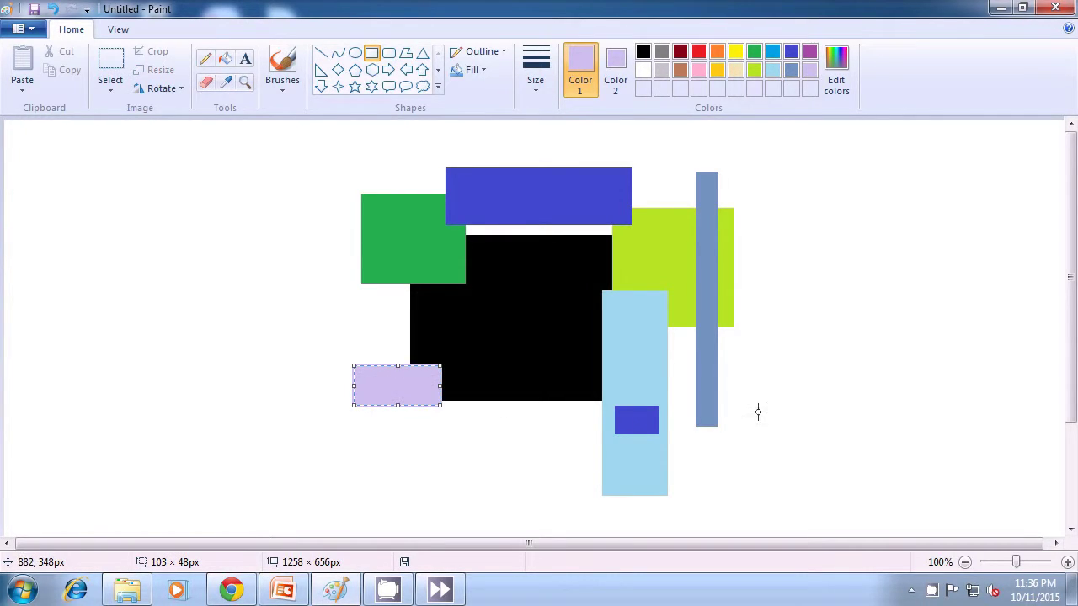
click(831, 388)
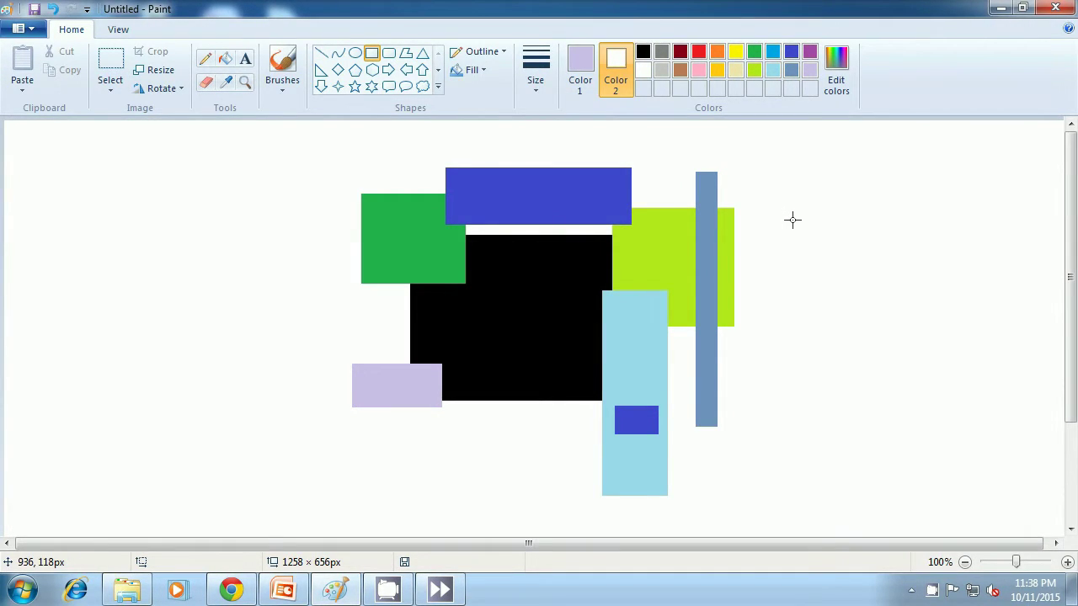
Step: Select the whole picture and delete it to clear the canvas
key(ctrl+a)
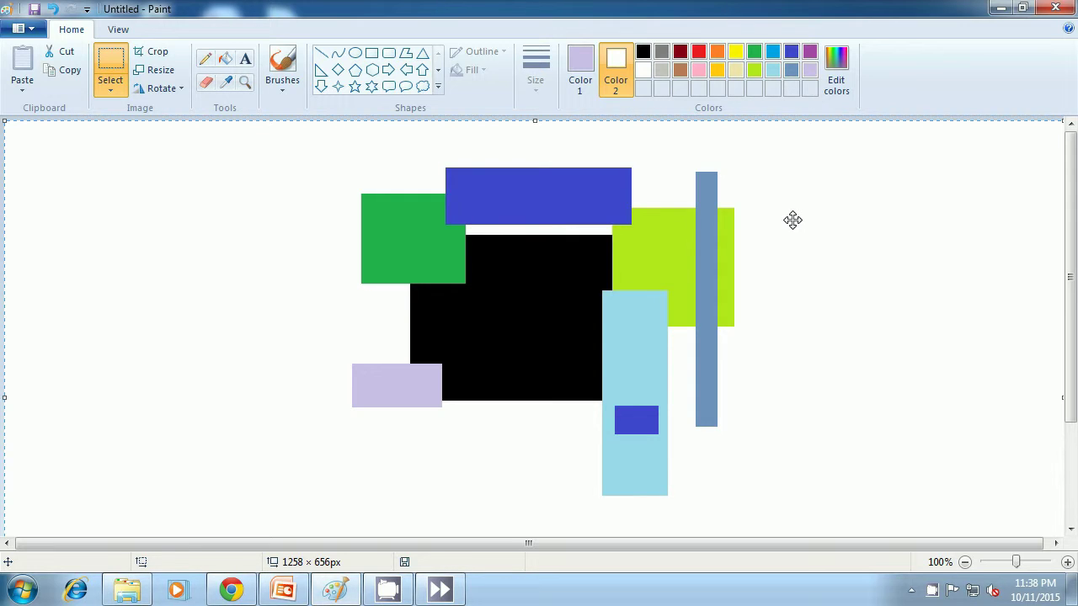
key(Delete)
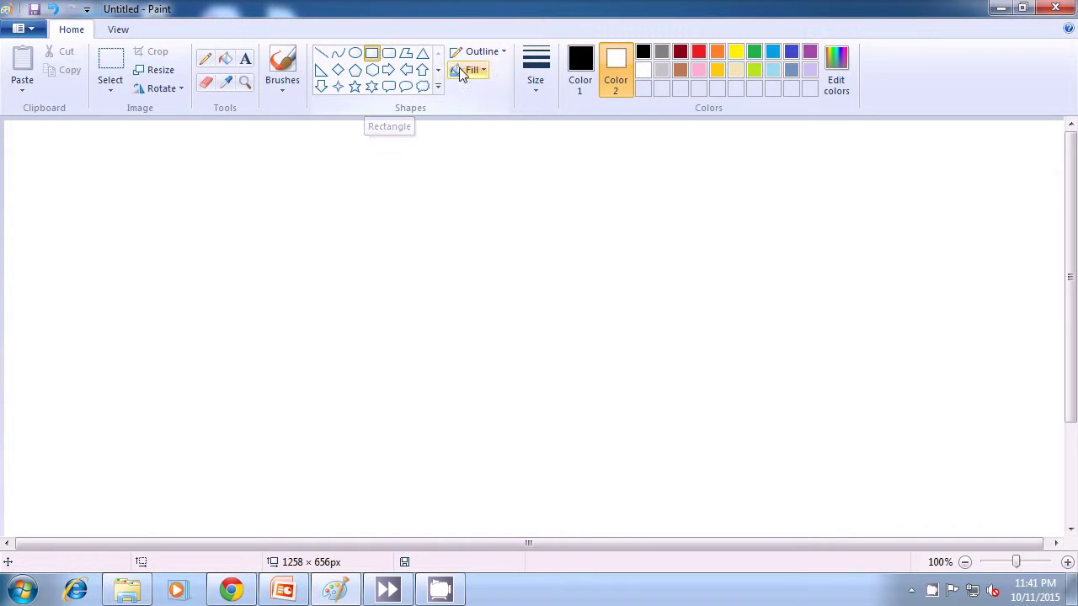
Step: Draw a solid indigo rectangle about 314 × 222 px in the middle of the blank canvas, using indigo for both outline and fill
click(810, 52)
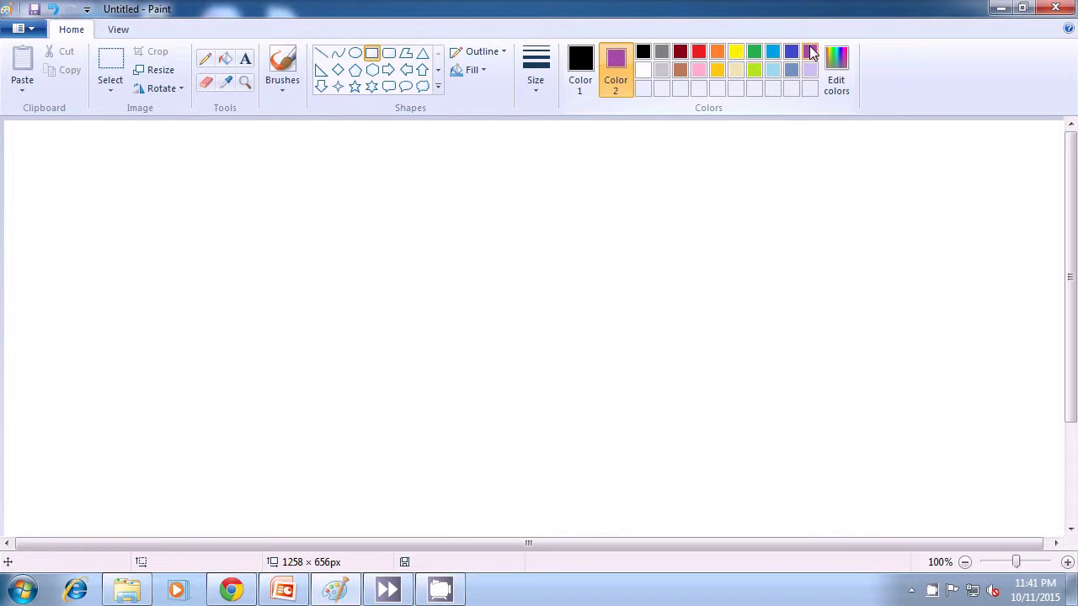
click(790, 52)
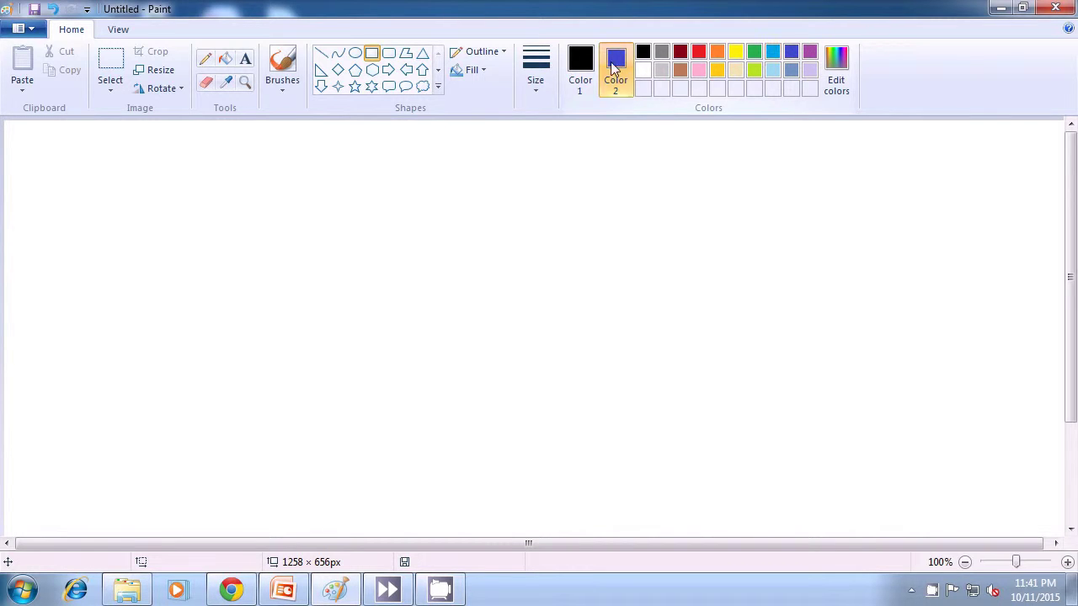
click(580, 63)
click(791, 52)
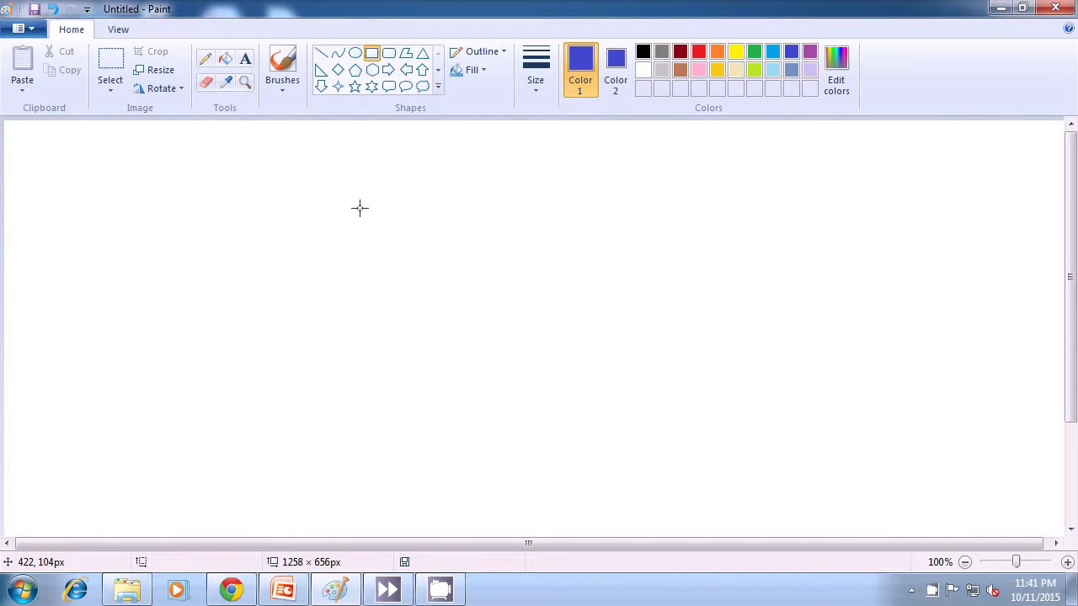
click(476, 70)
click(493, 113)
drag(409, 196, 674, 380)
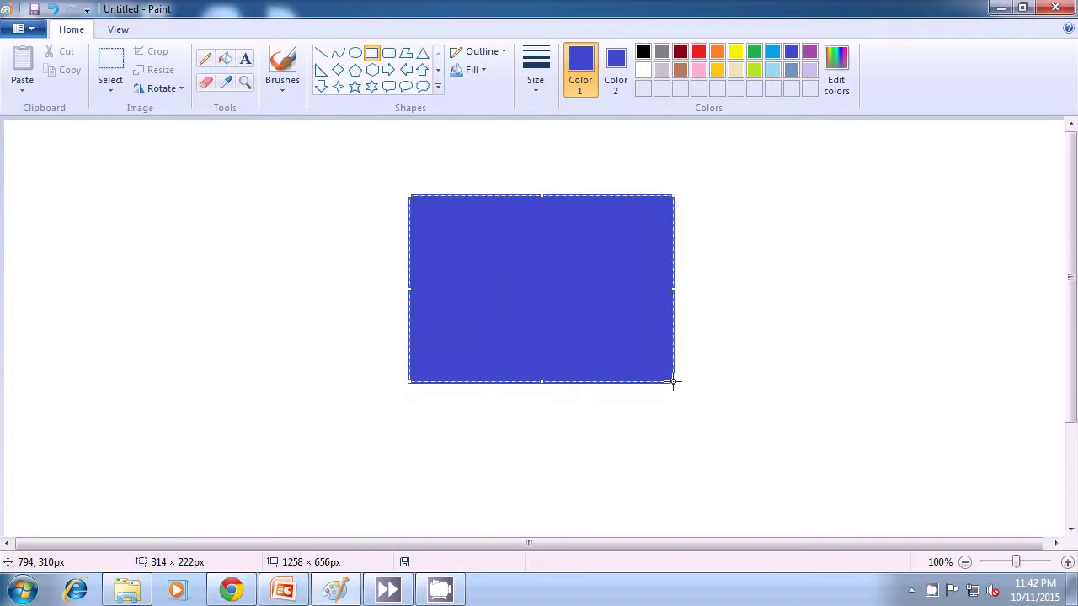
click(801, 352)
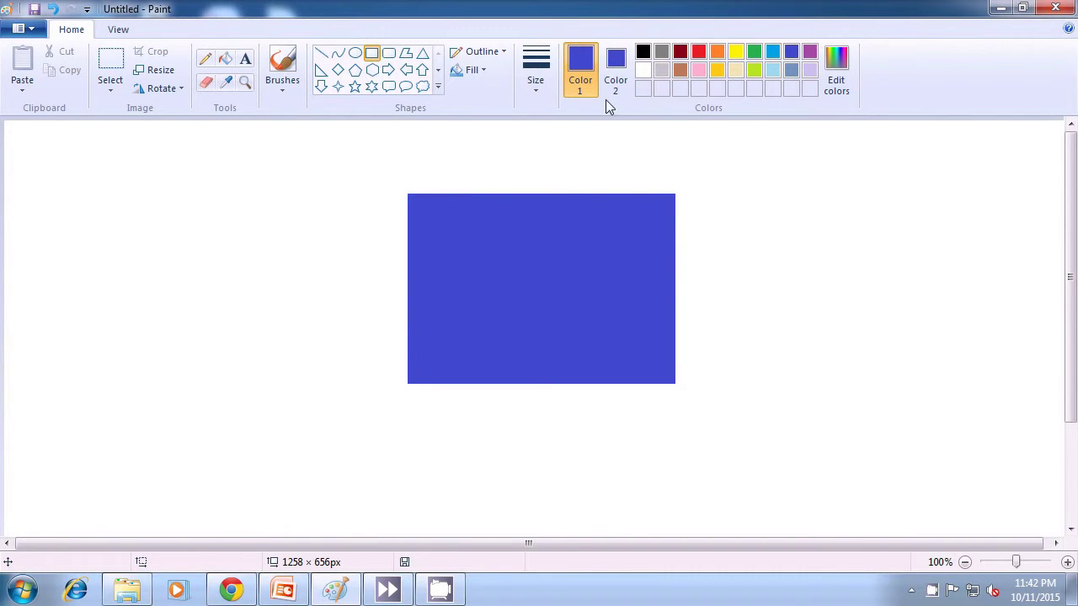
Step: Draw a dark-red outlined, white-filled rectangle about 266 × 151 px over the indigo rectangle's upper-right corner
click(580, 69)
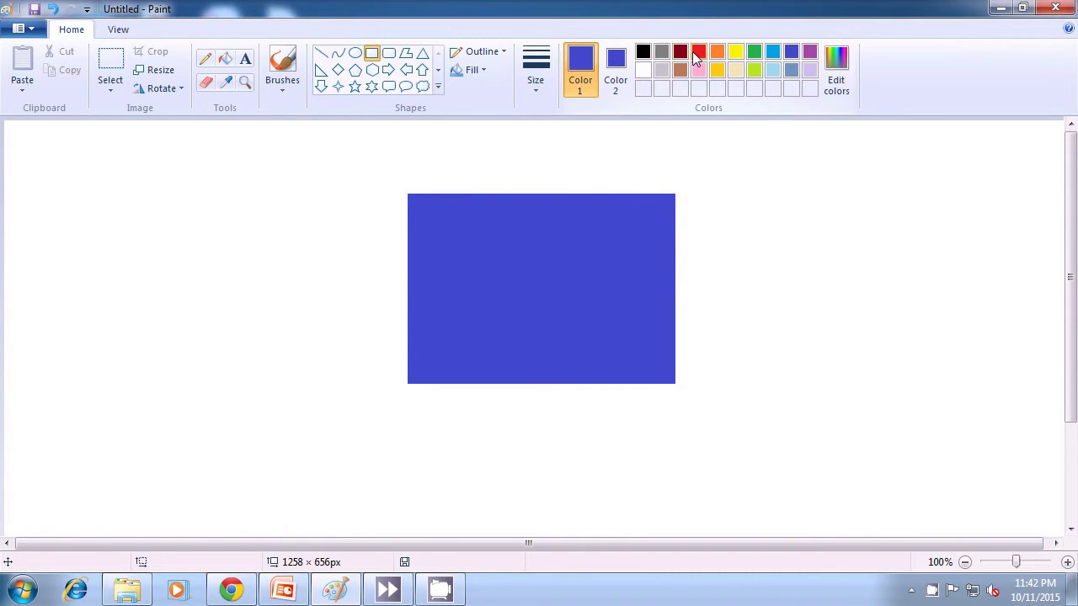
click(682, 55)
click(615, 72)
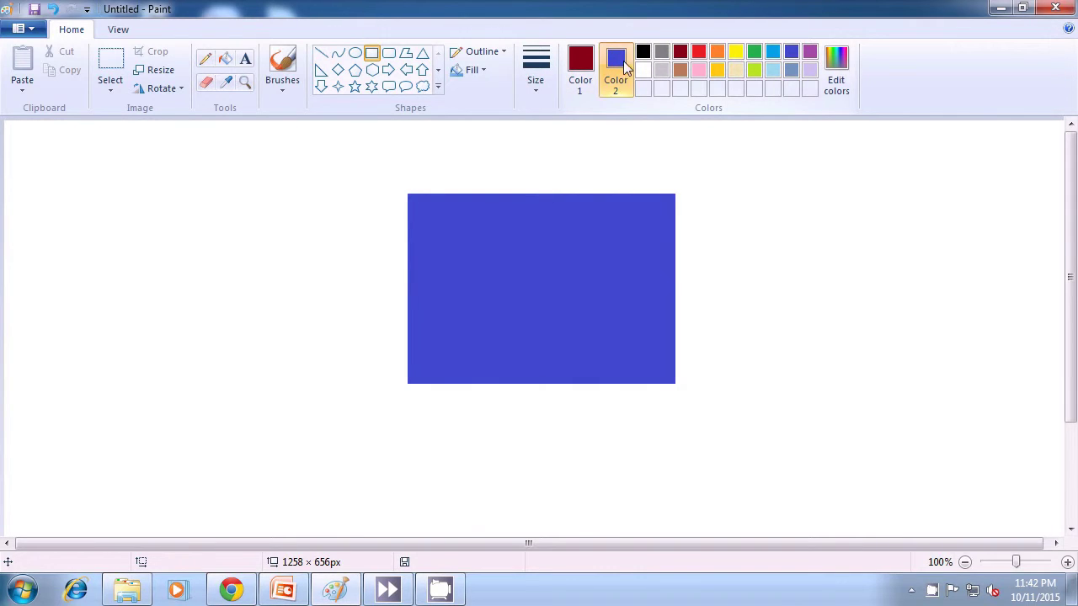
click(646, 75)
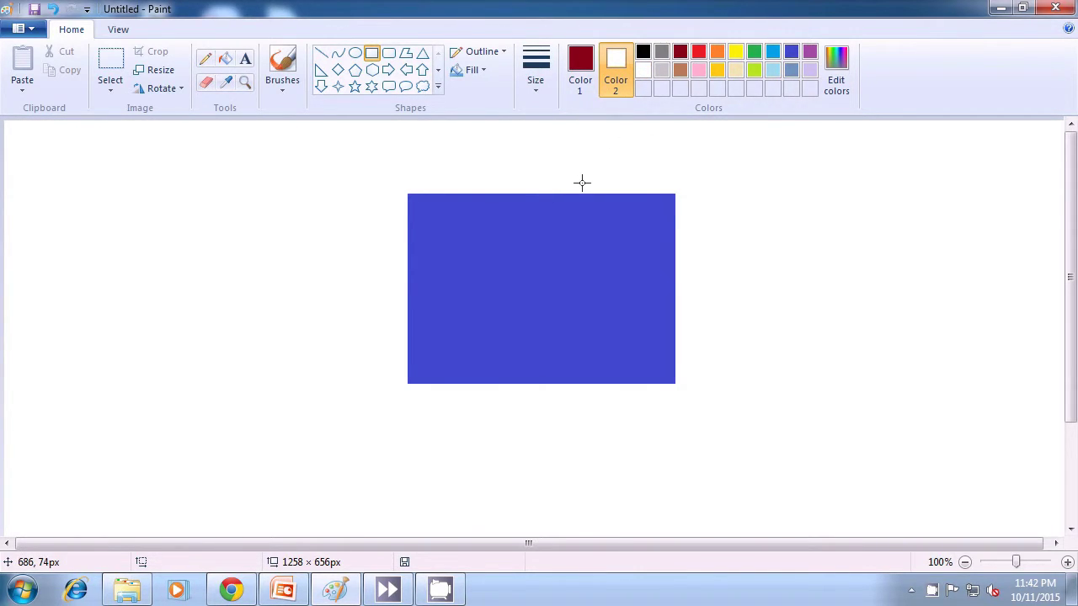
drag(565, 165, 789, 291)
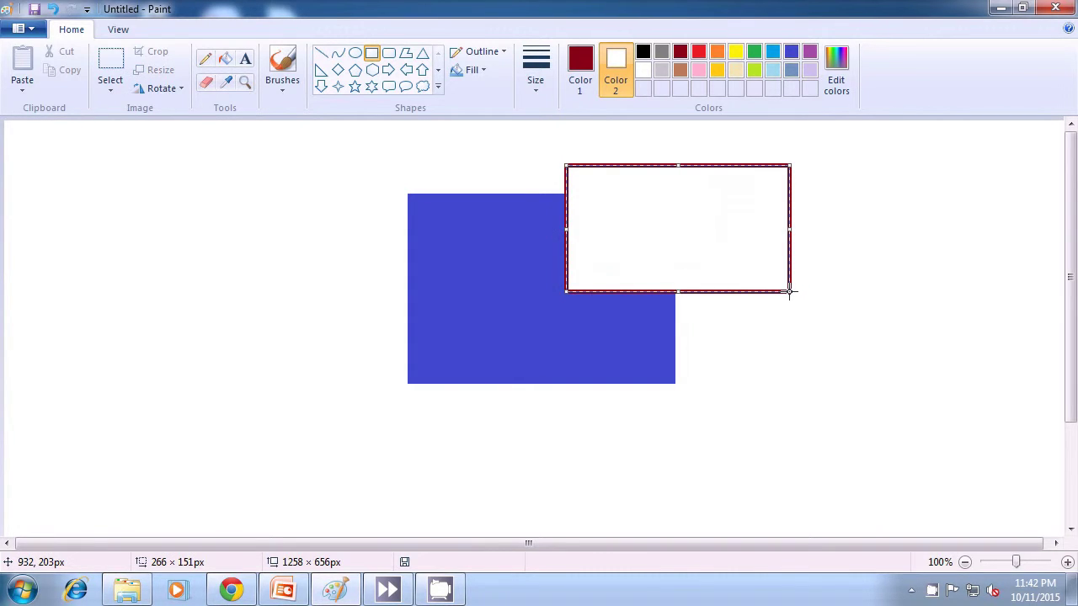
click(888, 295)
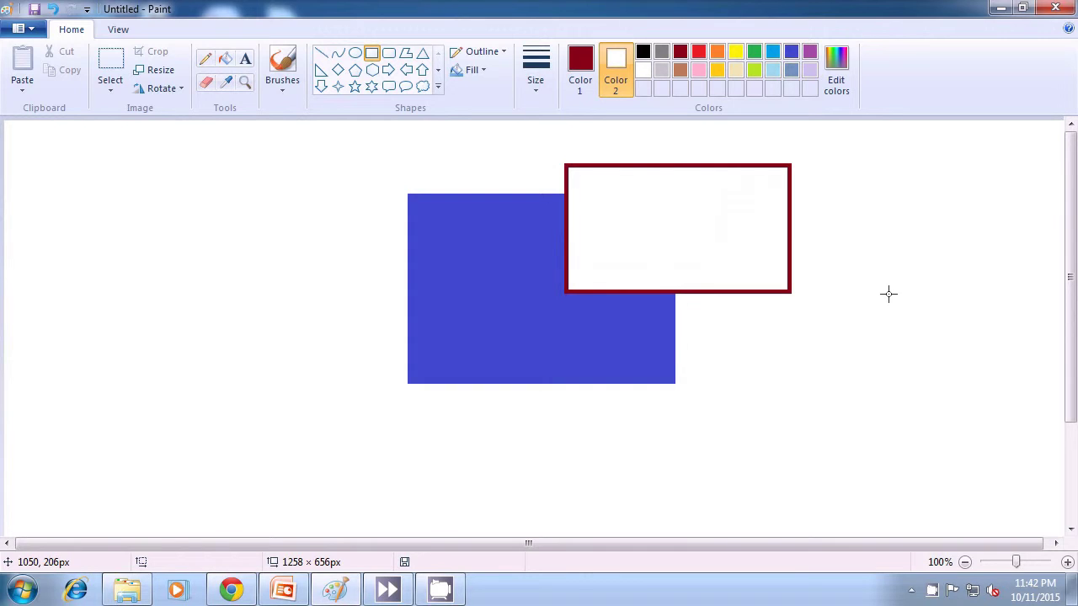
Step: Draw a small solid blue-gray rectangle inside the lower-right part of the white rectangle, with blue-gray for both colors
click(581, 67)
click(642, 51)
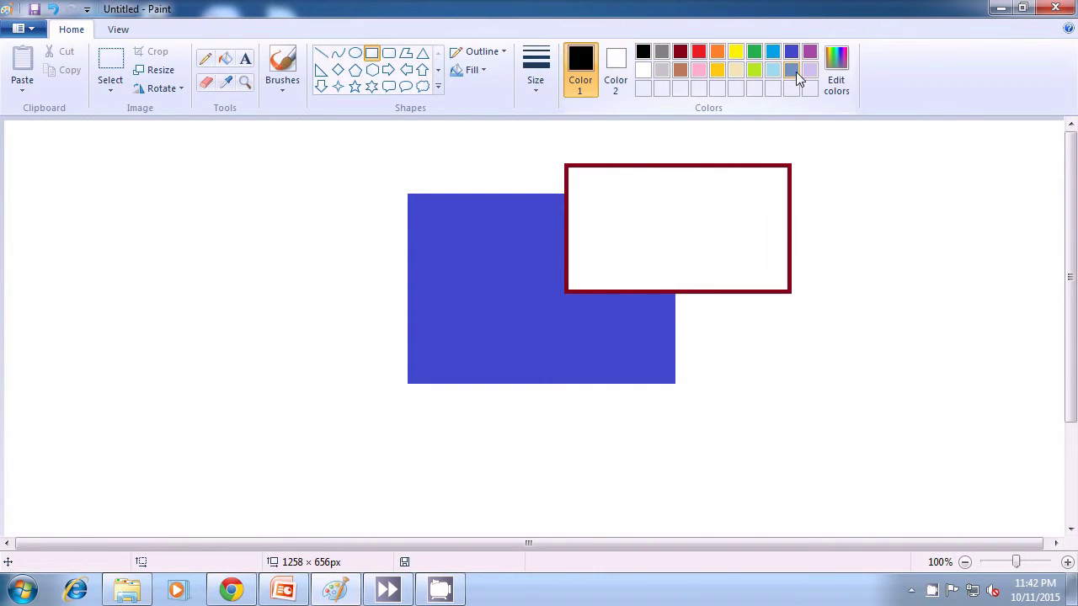
click(792, 70)
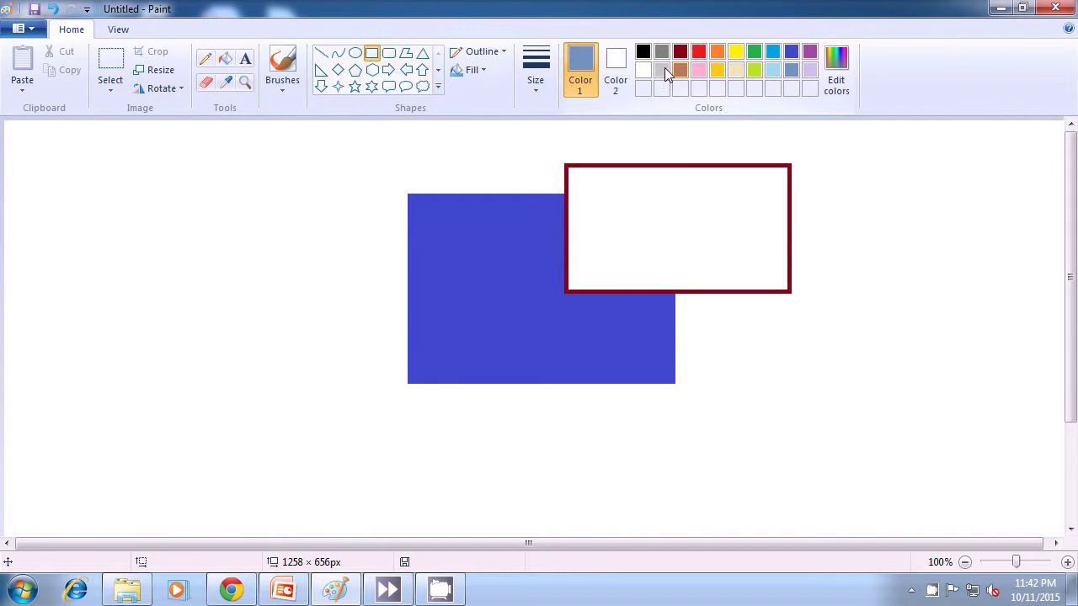
click(618, 66)
click(791, 70)
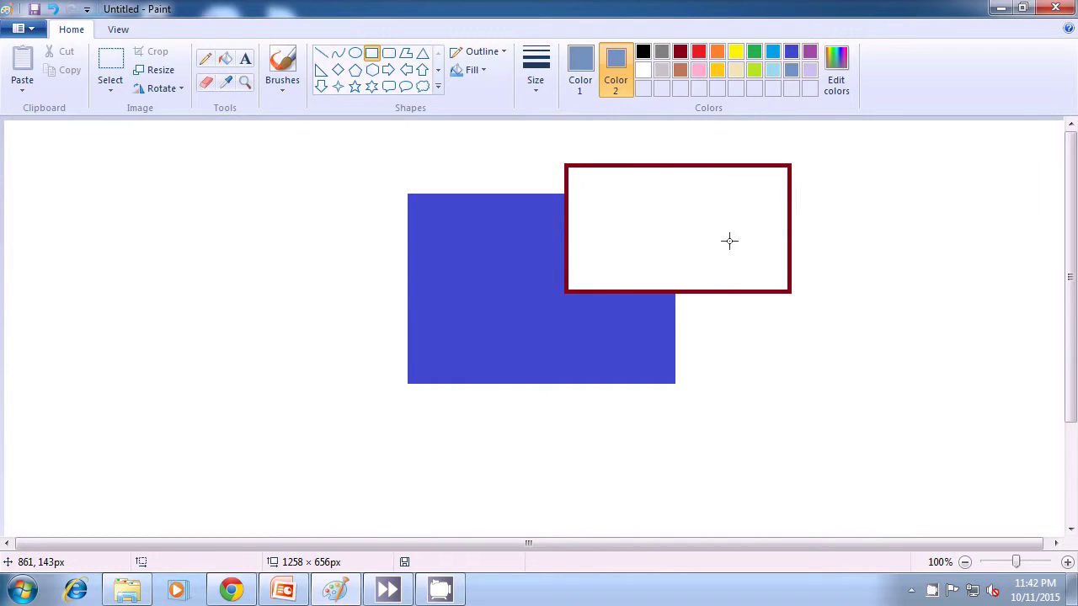
drag(724, 235, 766, 264)
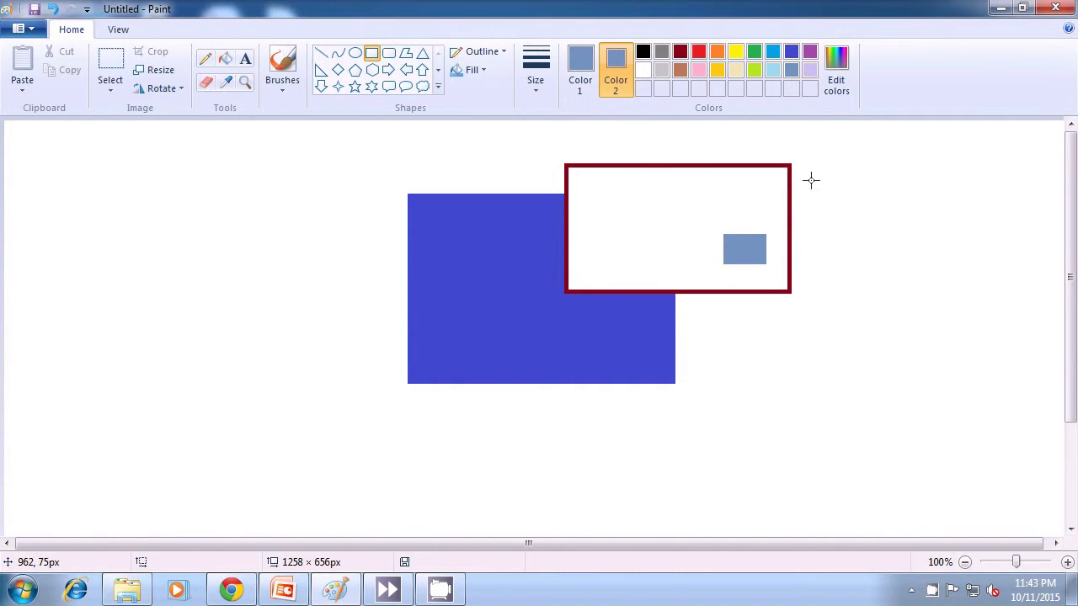
Step: Draw an unfilled black rectangle about 120 × 28 px overlapping the blue-gray rectangle's lower edge, with Color 2 set to white
click(643, 71)
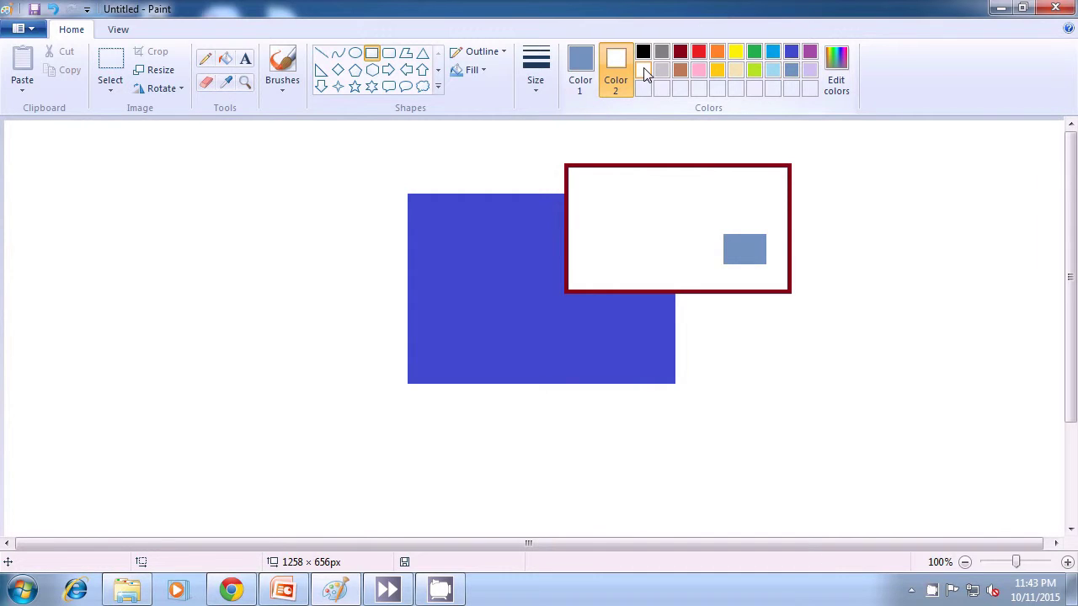
click(579, 83)
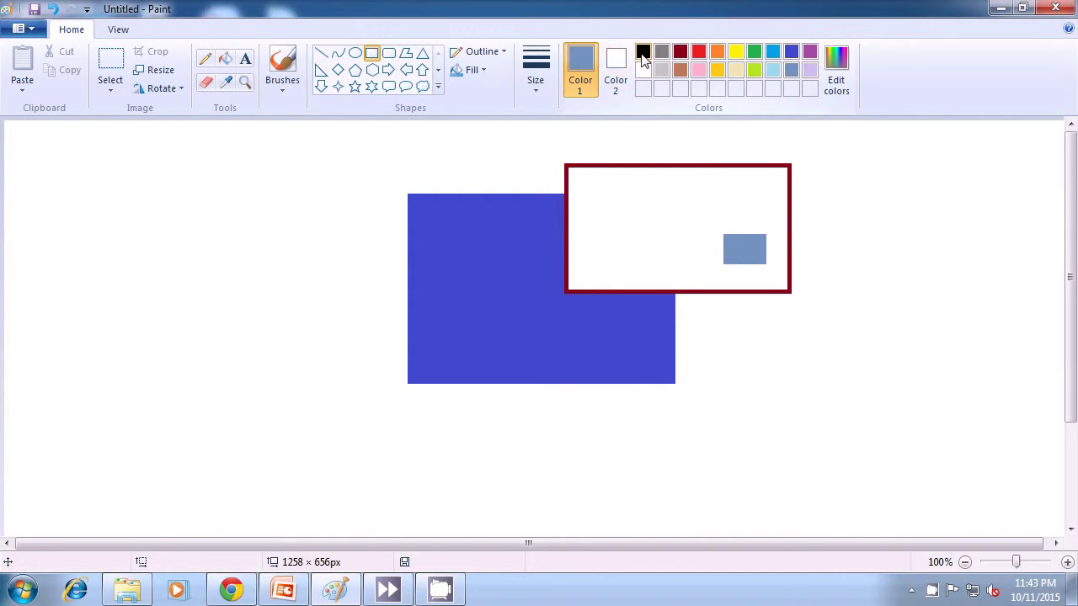
click(642, 53)
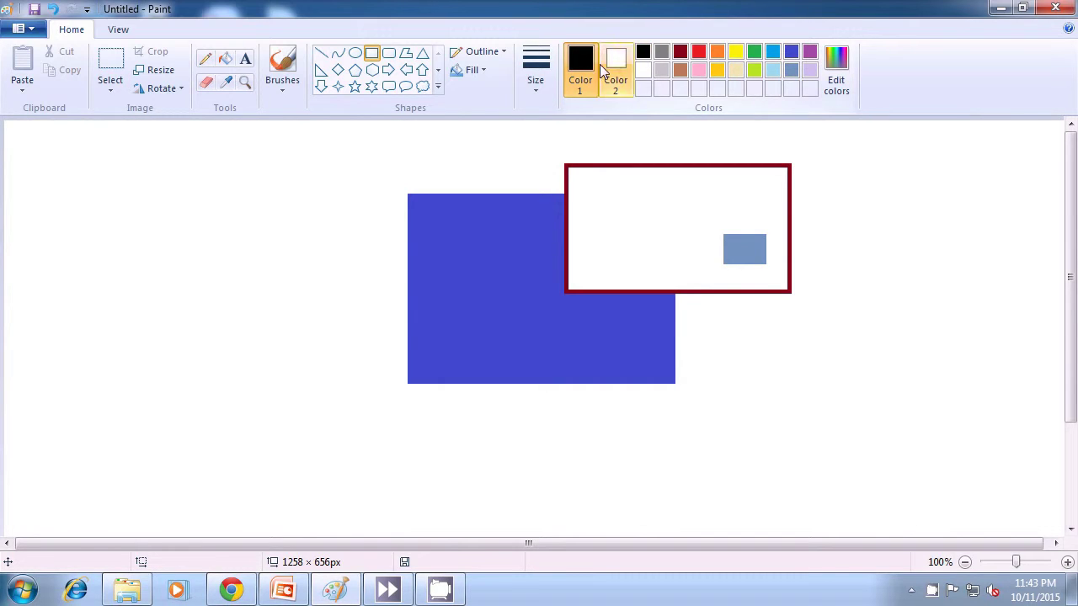
click(483, 70)
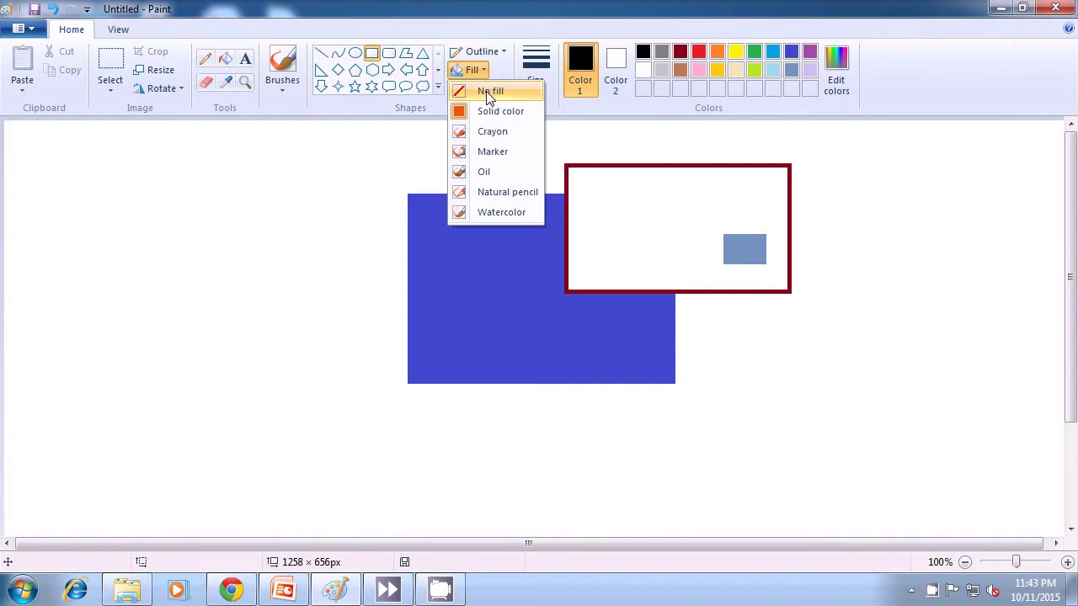
click(487, 93)
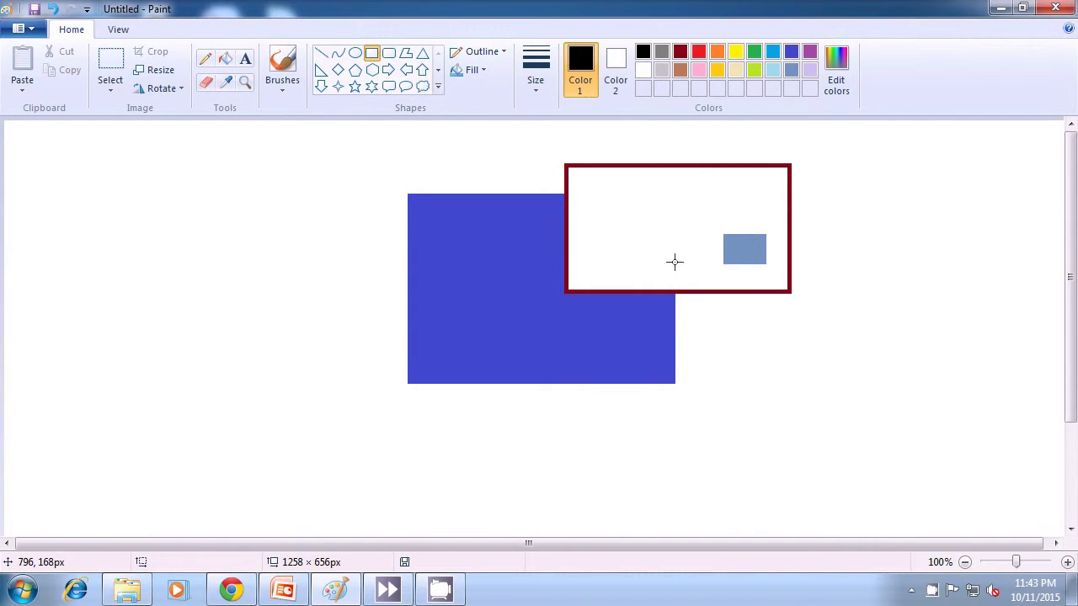
drag(651, 257, 753, 280)
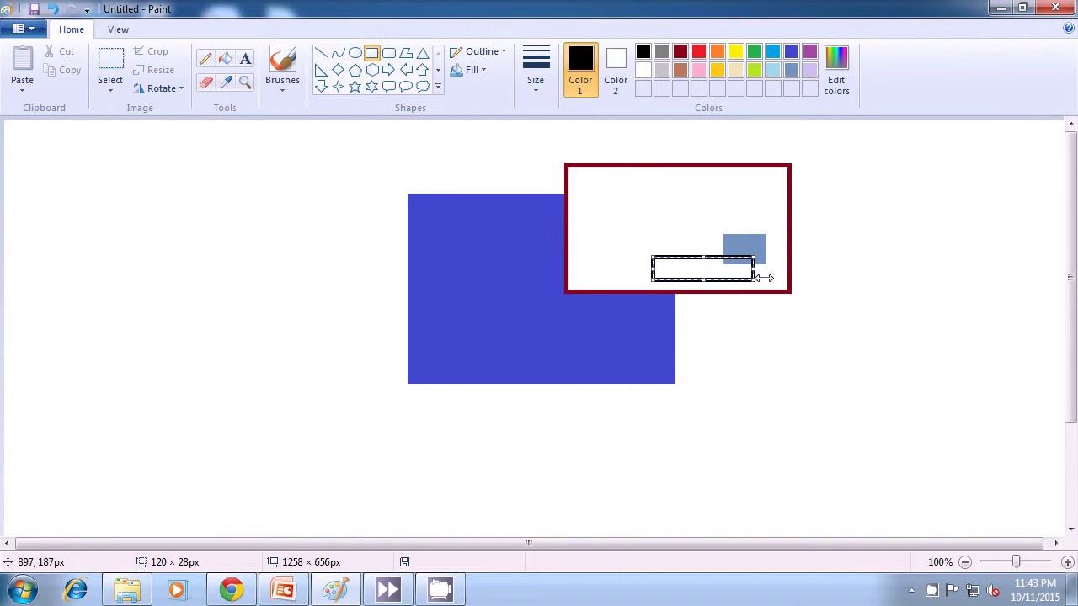
click(837, 276)
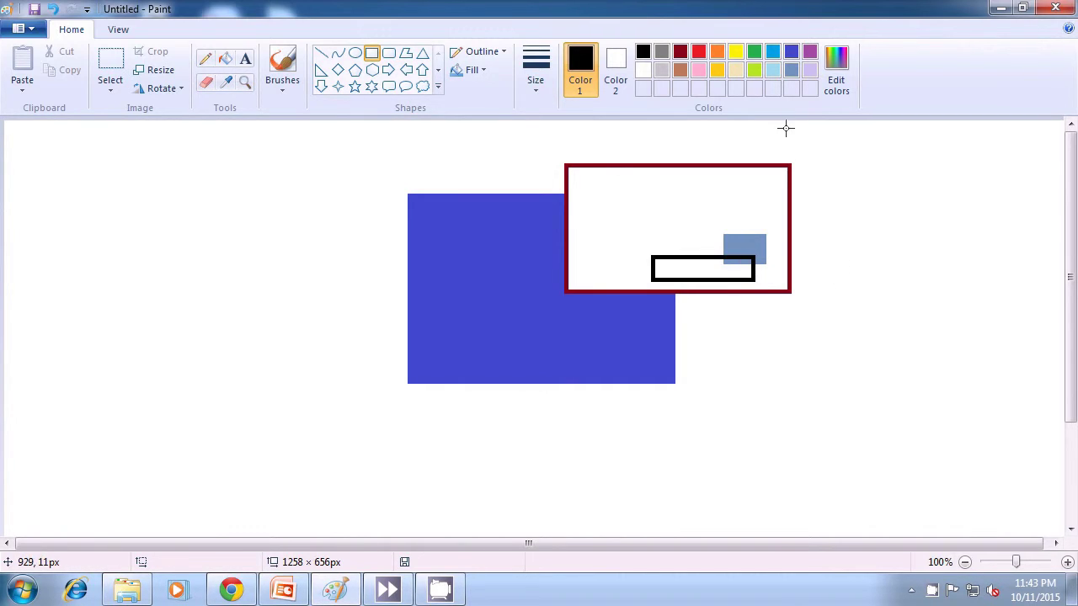
Step: Draw an unfilled turquoise rectangle about 123 × 110 px across the indigo rectangle's bottom edge
click(769, 55)
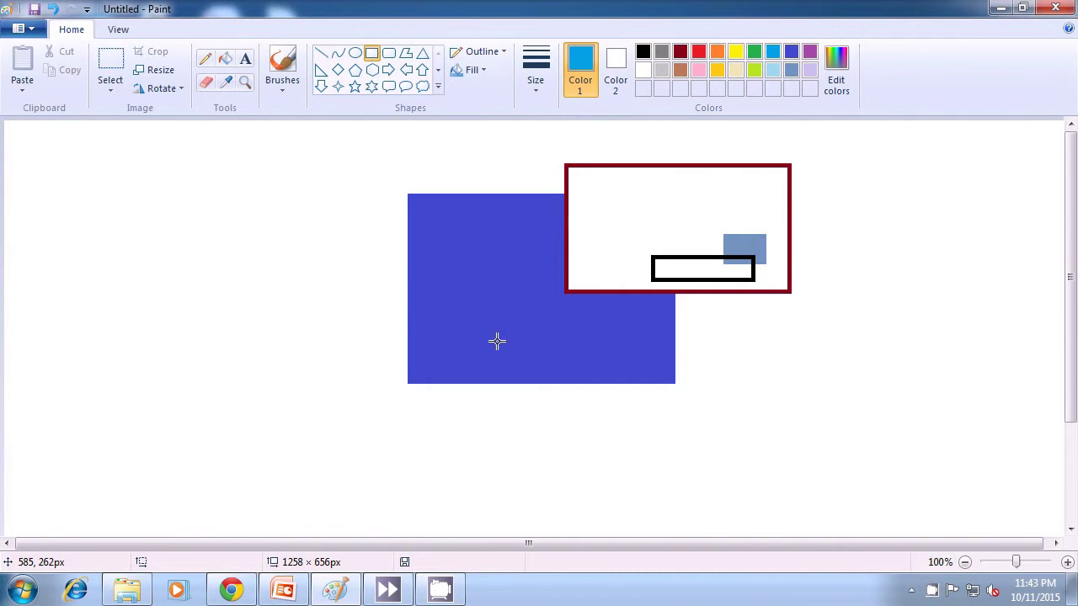
drag(497, 341, 600, 433)
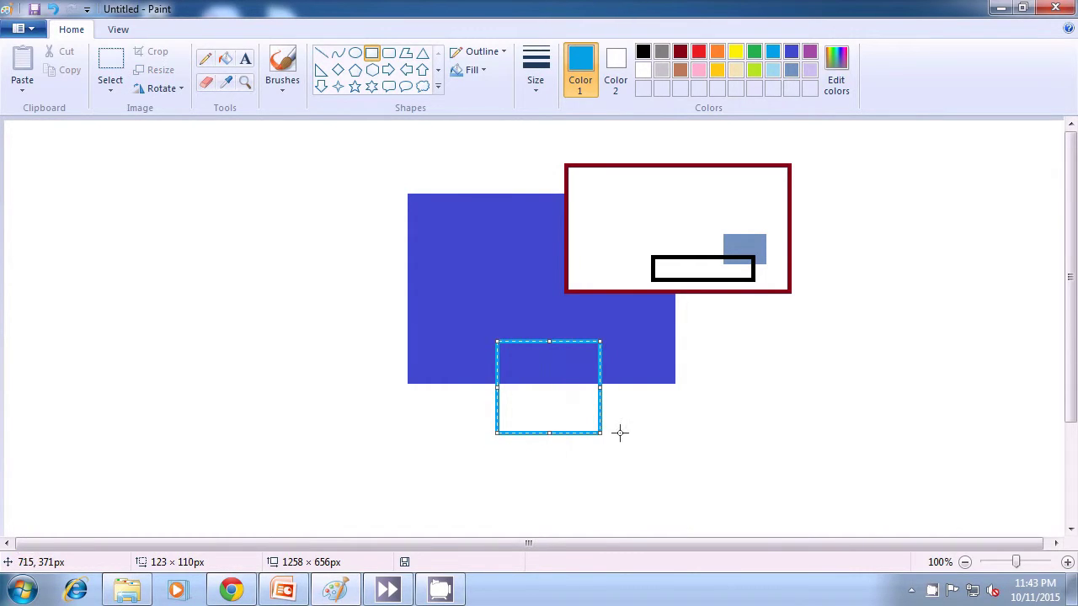
click(740, 401)
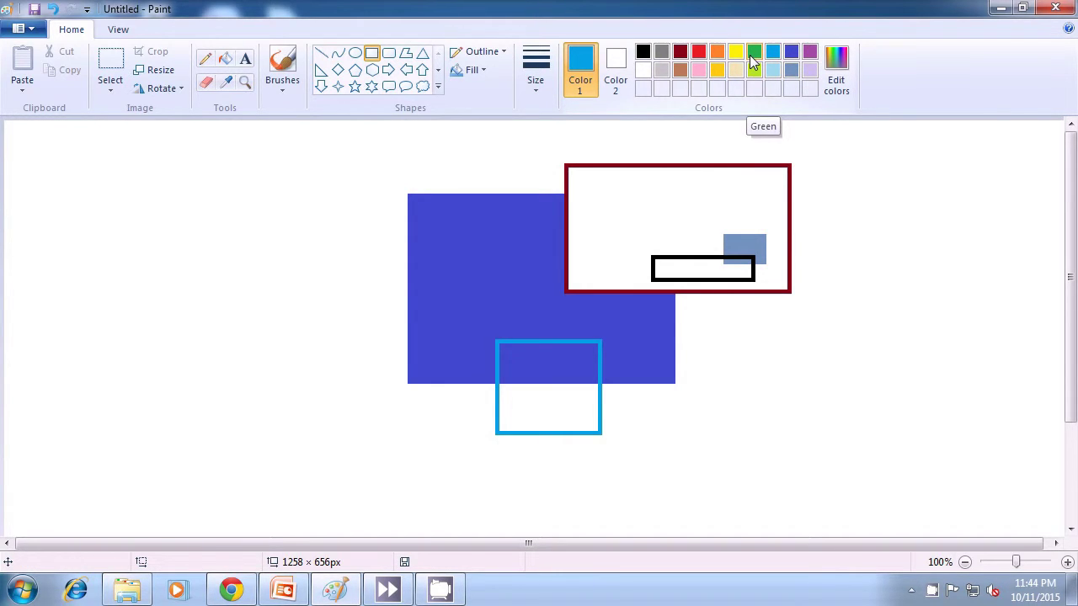
Step: Draw an unfilled green rectangle about 183 × 38 px across the indigo rectangle's right edge and a small unfilled dark-red one across its left edge
click(750, 54)
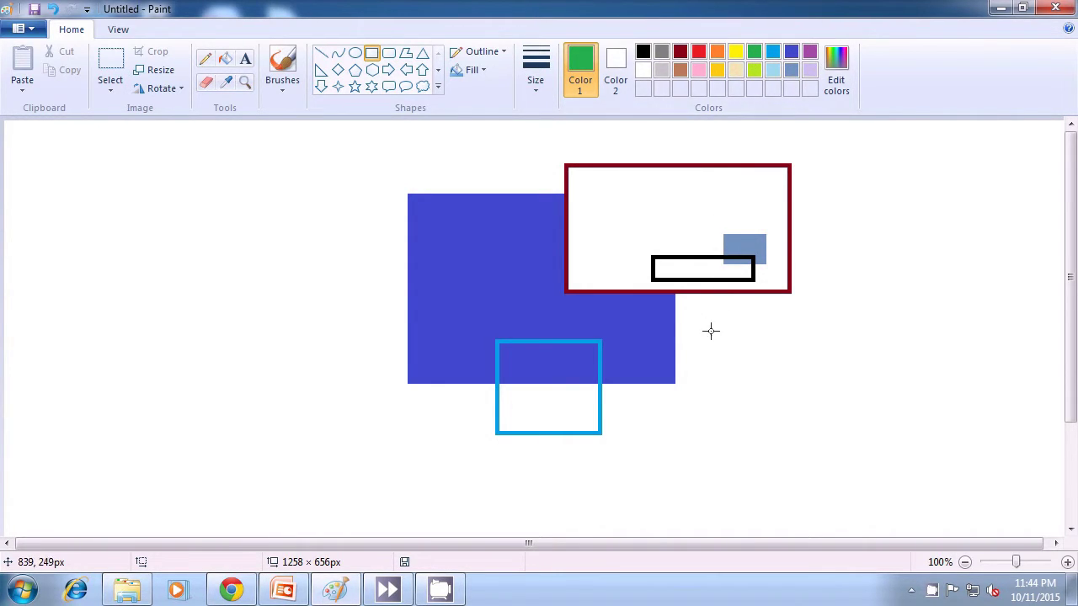
drag(634, 329, 789, 360)
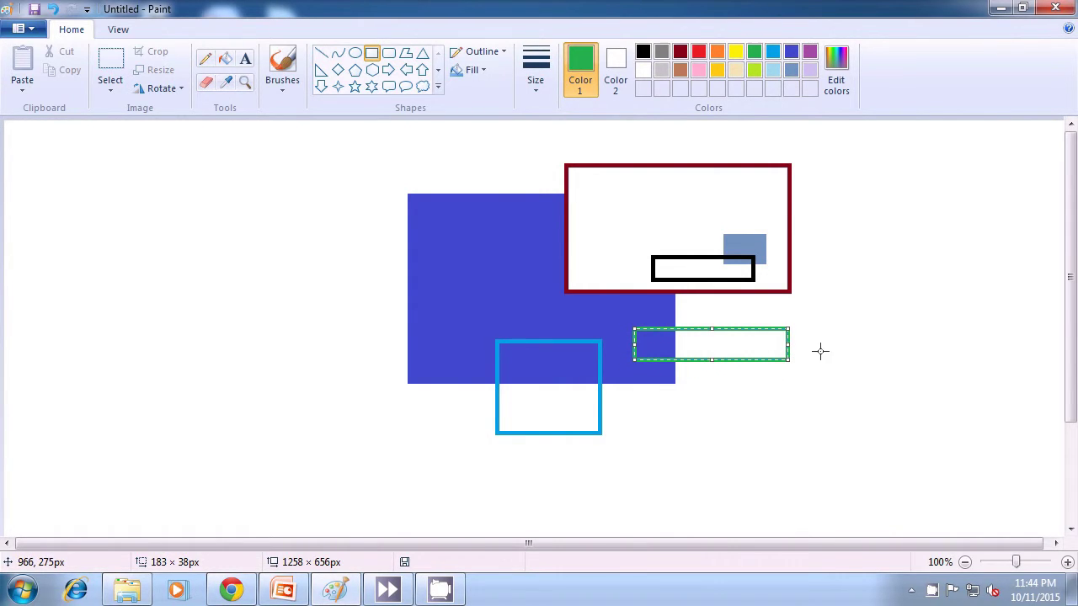
click(861, 337)
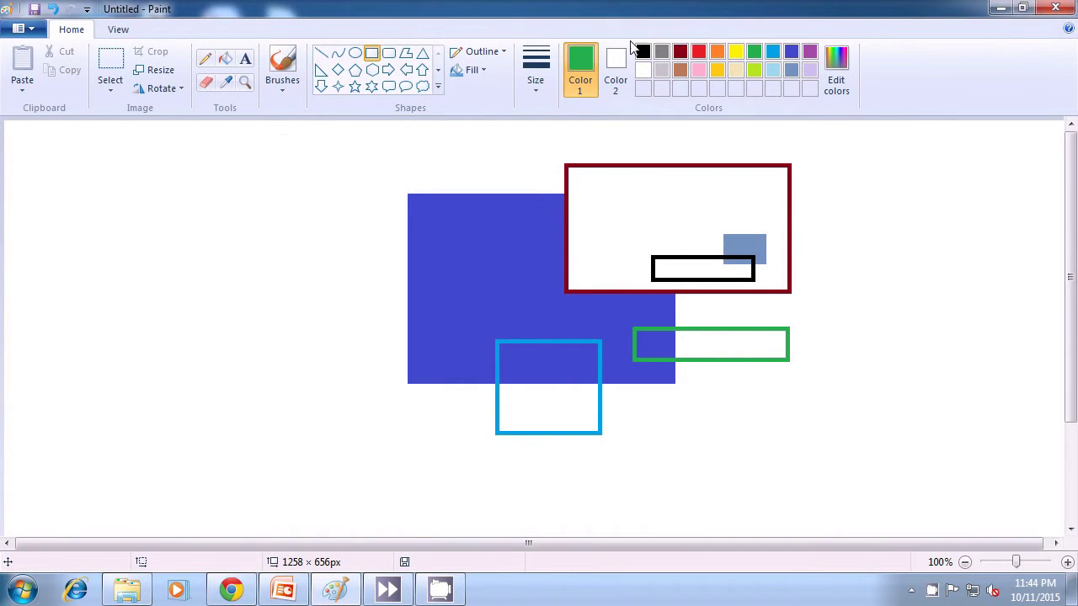
click(679, 53)
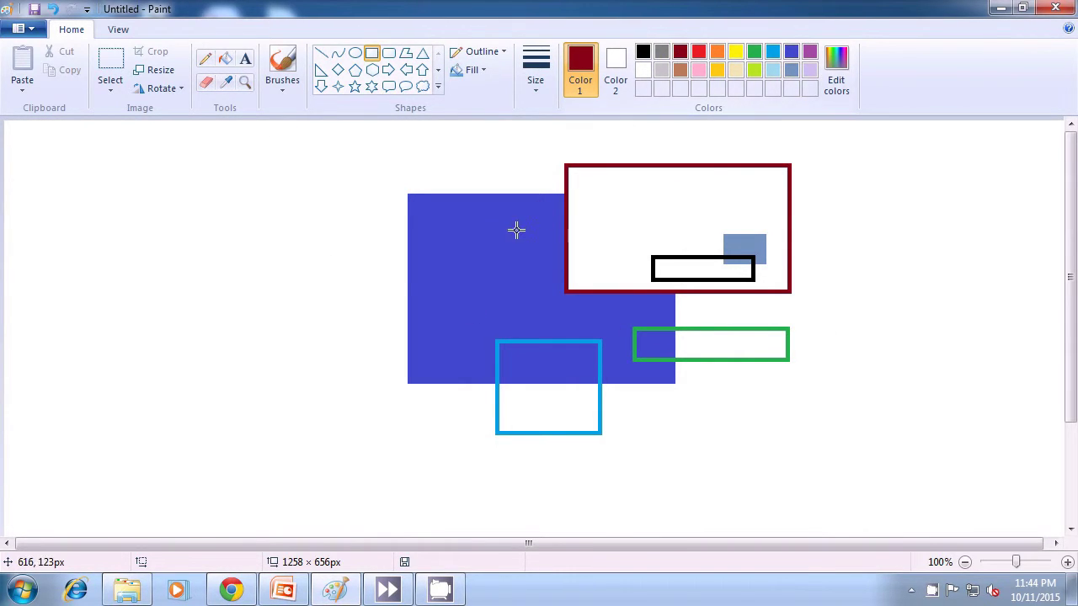
drag(362, 285, 457, 330)
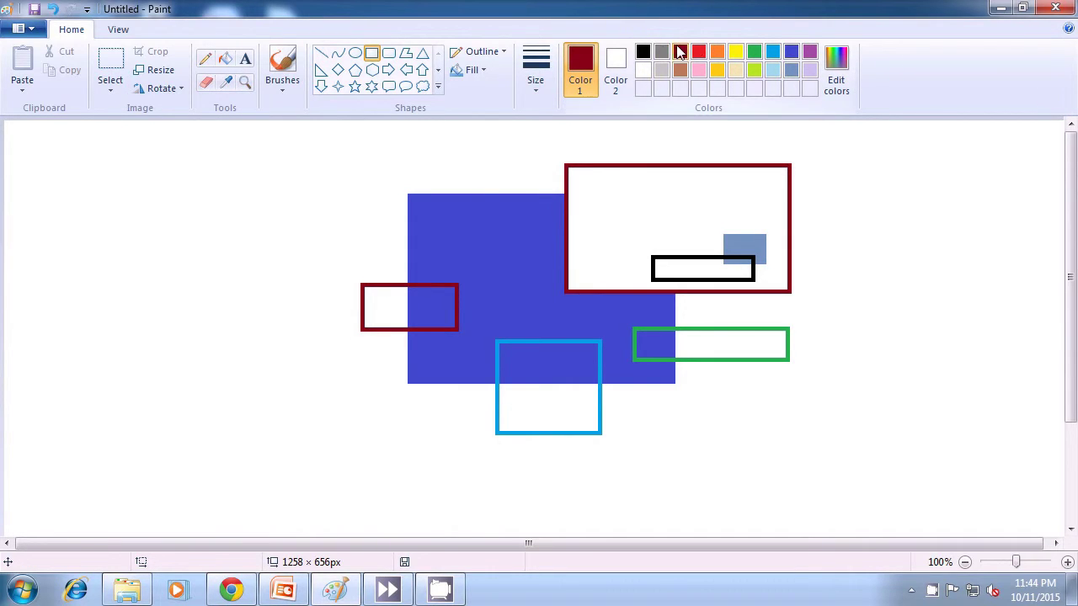
Step: Draw a solid red rectangle over the small dark-red rectangle's lower-left corner, using red for both colors and a solid color fill
click(698, 52)
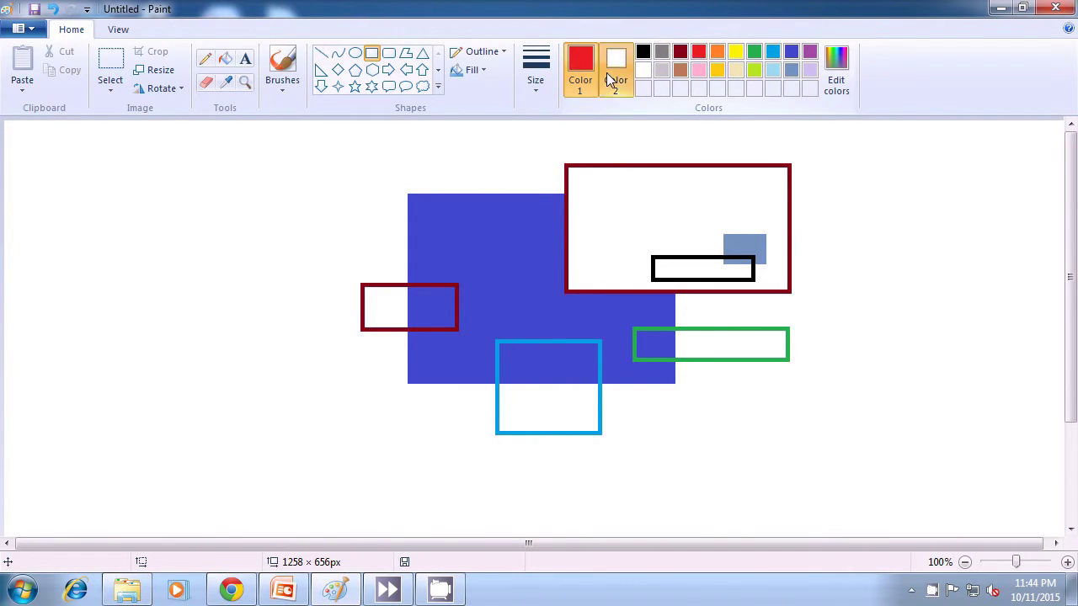
click(610, 79)
click(698, 54)
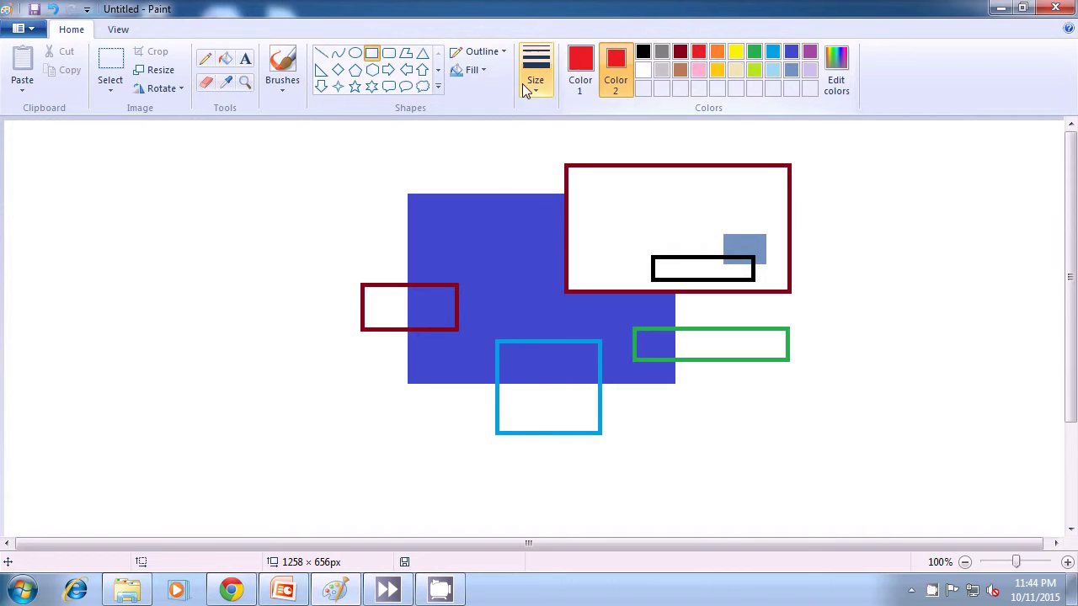
click(484, 72)
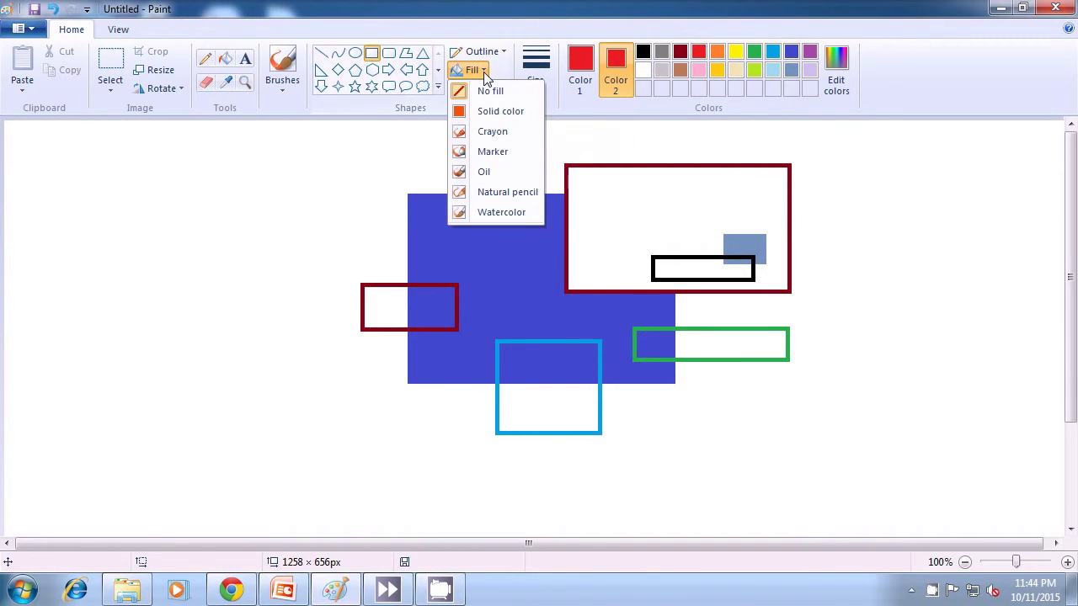
click(487, 111)
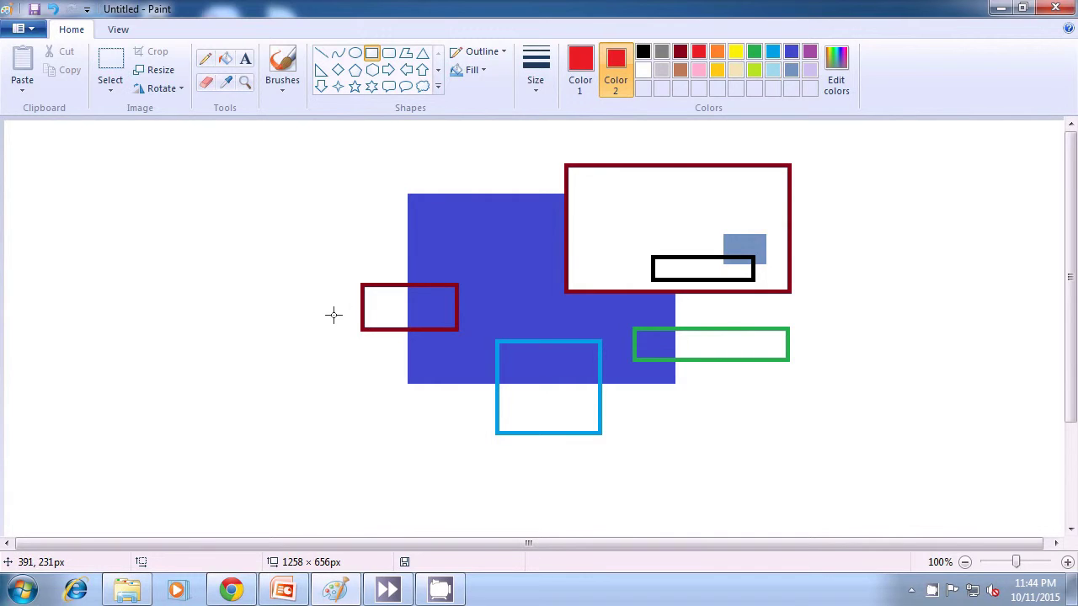
mouse_move(332, 313)
mouse_down()
mouse_move(414, 365)
mouse_move(396, 373)
mouse_move(425, 369)
mouse_up()
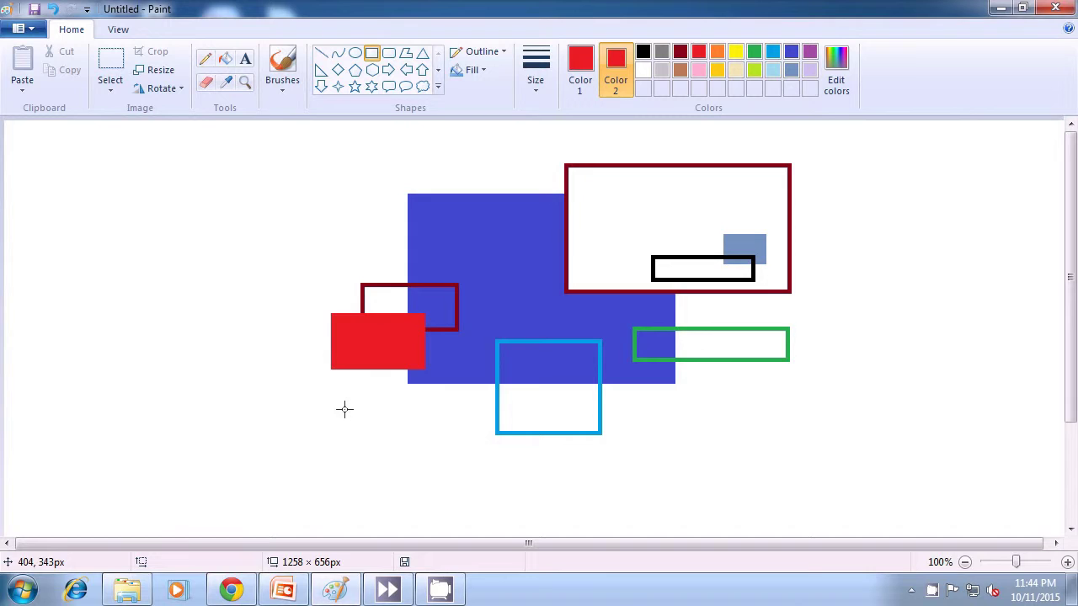
Step: Draw a solid turquoise rectangle over the upper-left corner of the large dark-red rectangle, using turquoise for both colors
click(775, 54)
click(581, 76)
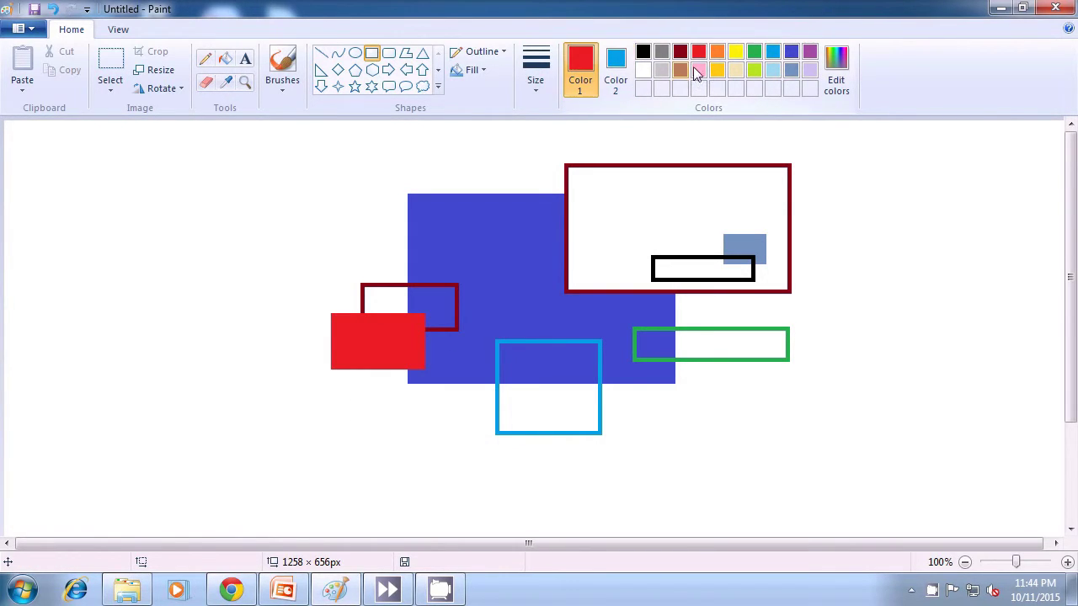
click(772, 54)
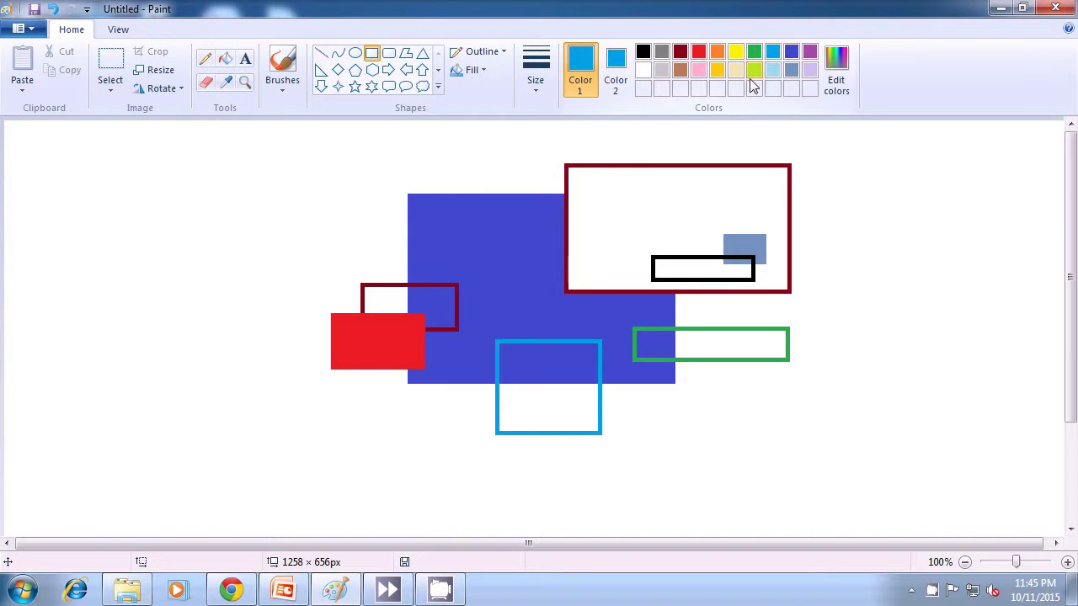
drag(525, 135, 631, 221)
Step: Draw two small unfilled white rectangles inside the solid turquoise one, one tall and one about 44 × 22 px, with both colors set to white
click(623, 74)
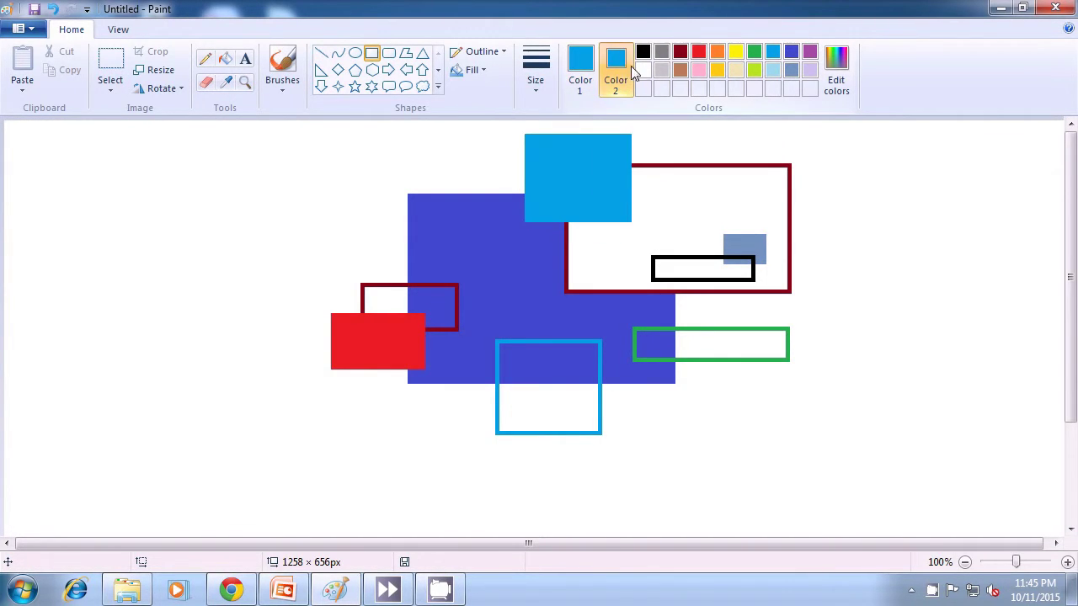
click(643, 71)
click(580, 71)
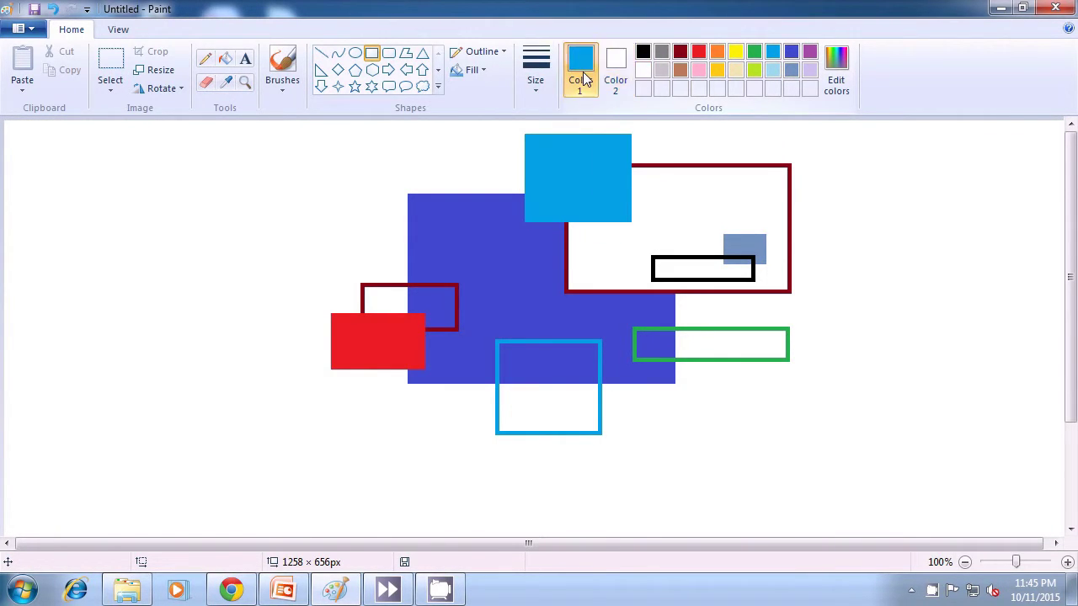
click(644, 71)
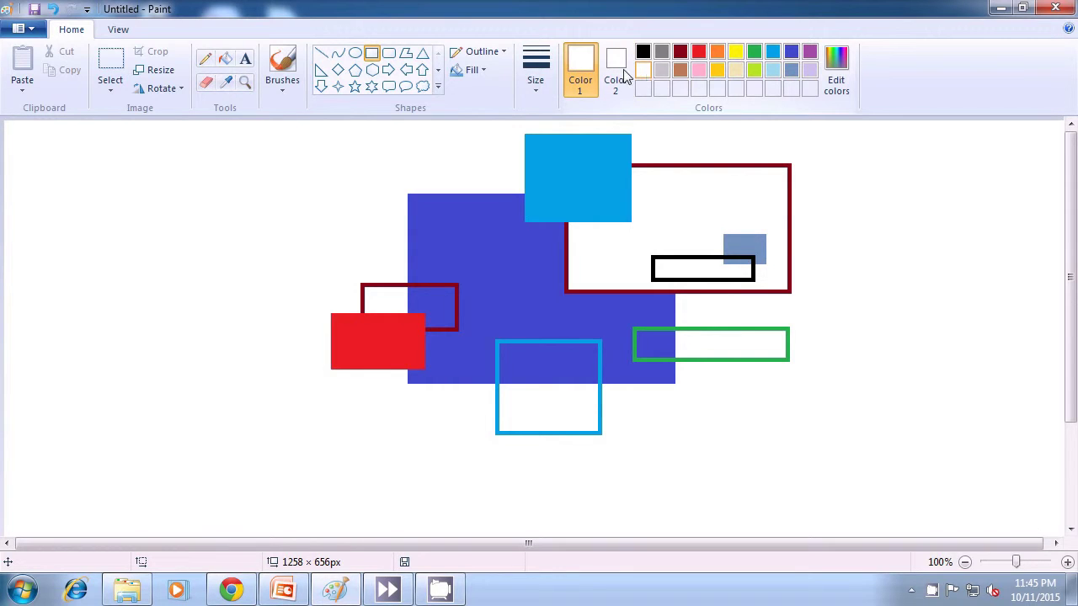
click(482, 72)
click(487, 93)
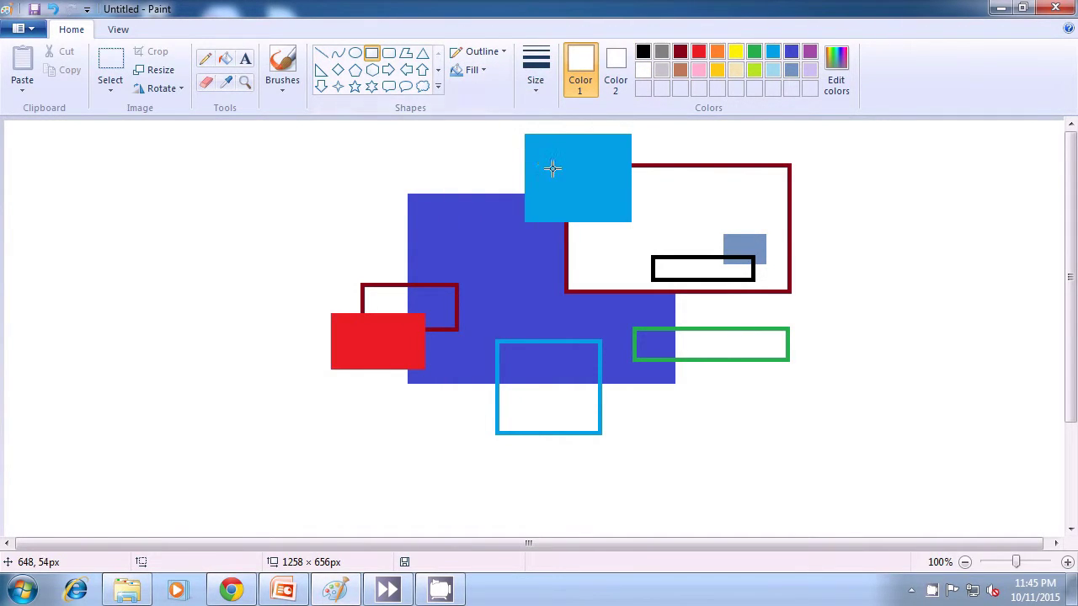
drag(544, 160, 567, 206)
click(852, 189)
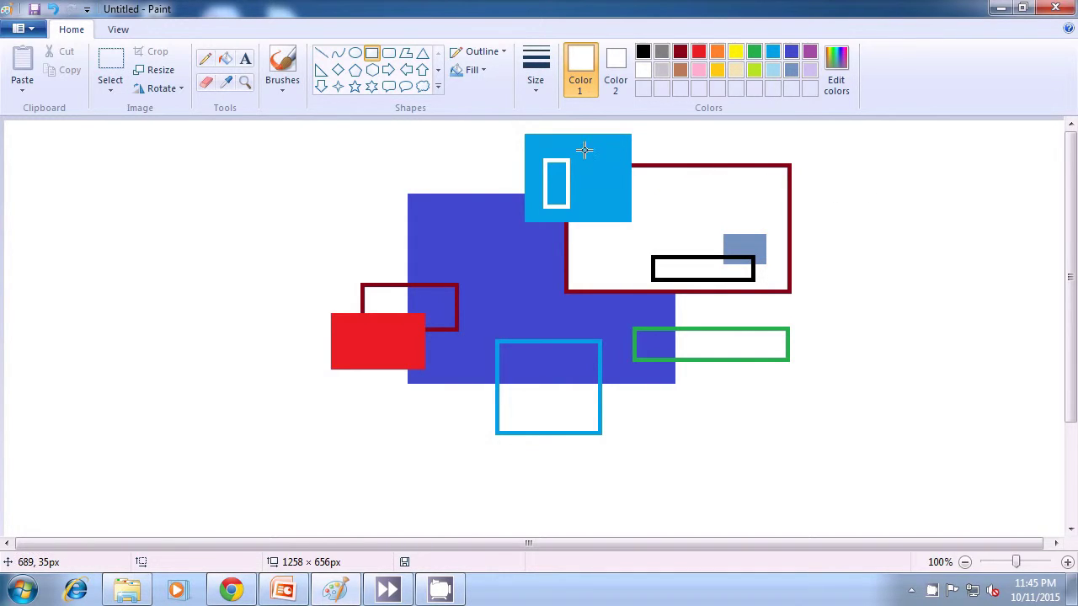
drag(584, 150, 622, 168)
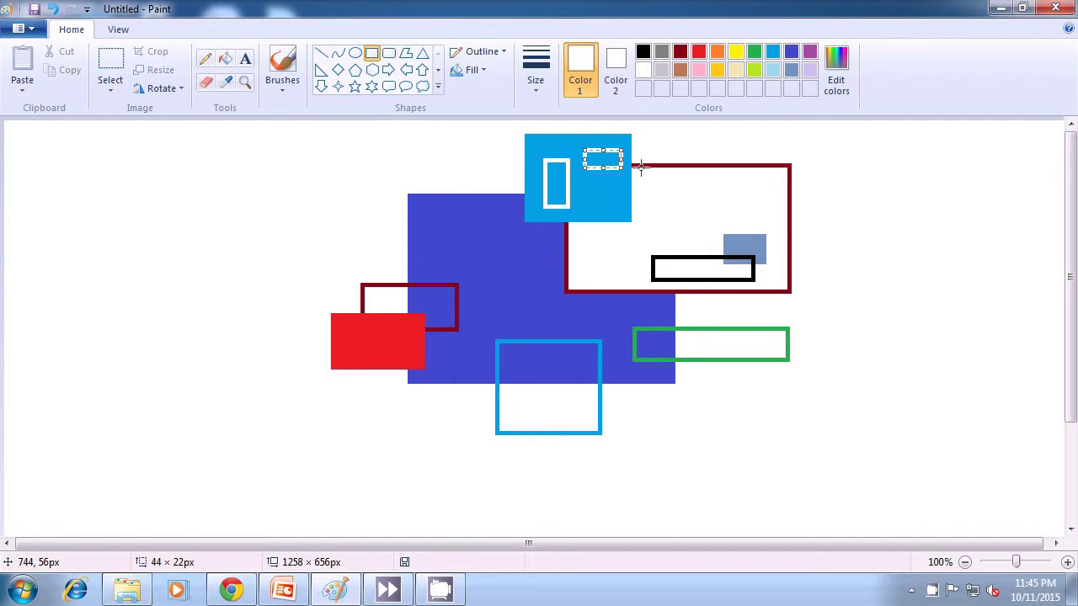
click(881, 173)
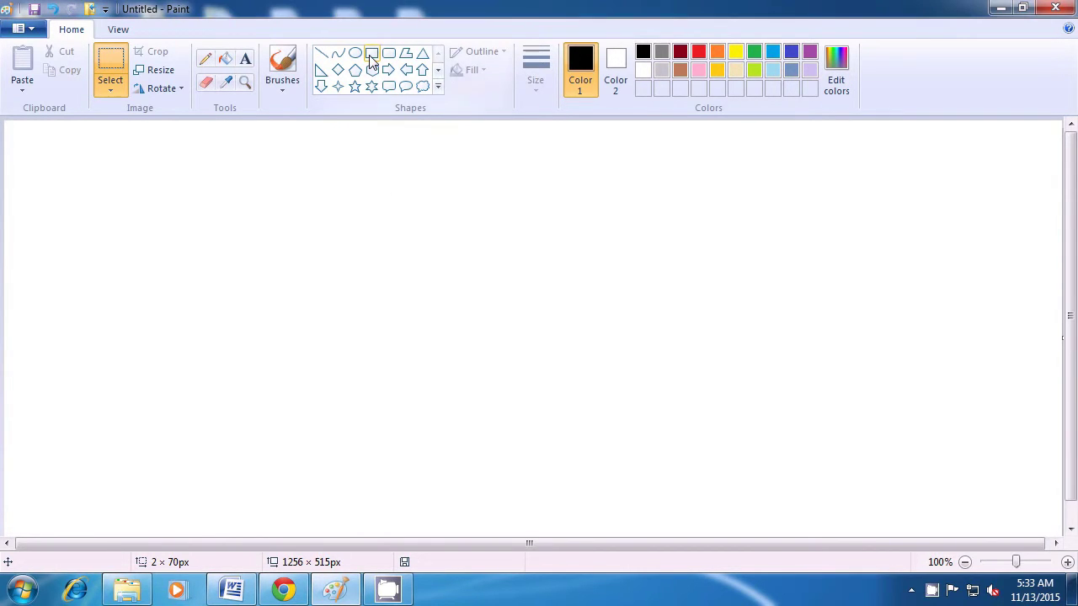
Step: Draw a tall black rectangle outline near the middle of the blank canvas as the body of a mobile phone
click(371, 55)
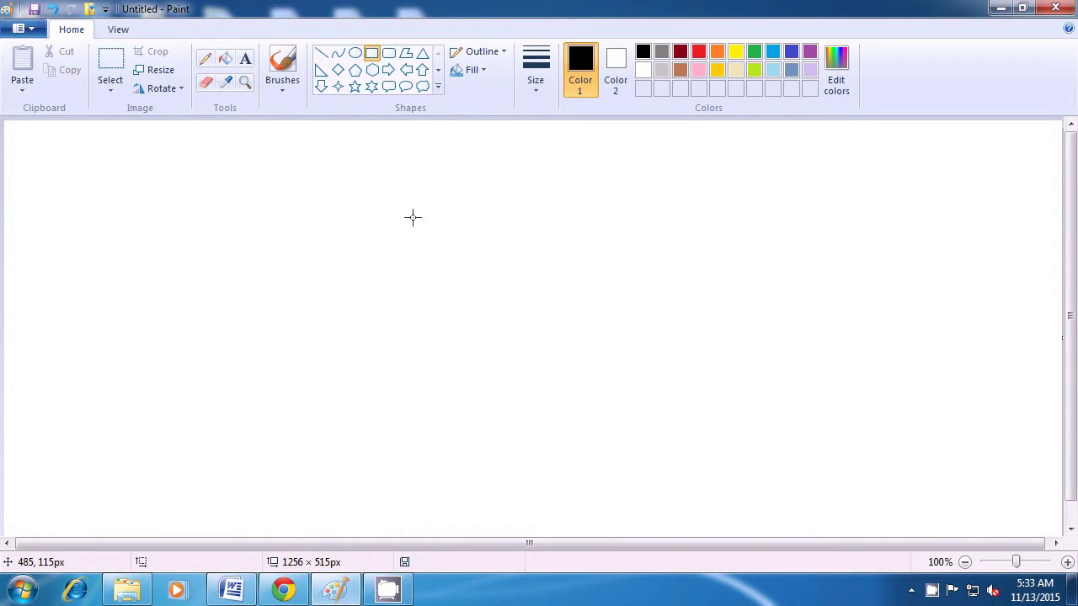
drag(412, 217, 613, 491)
click(726, 431)
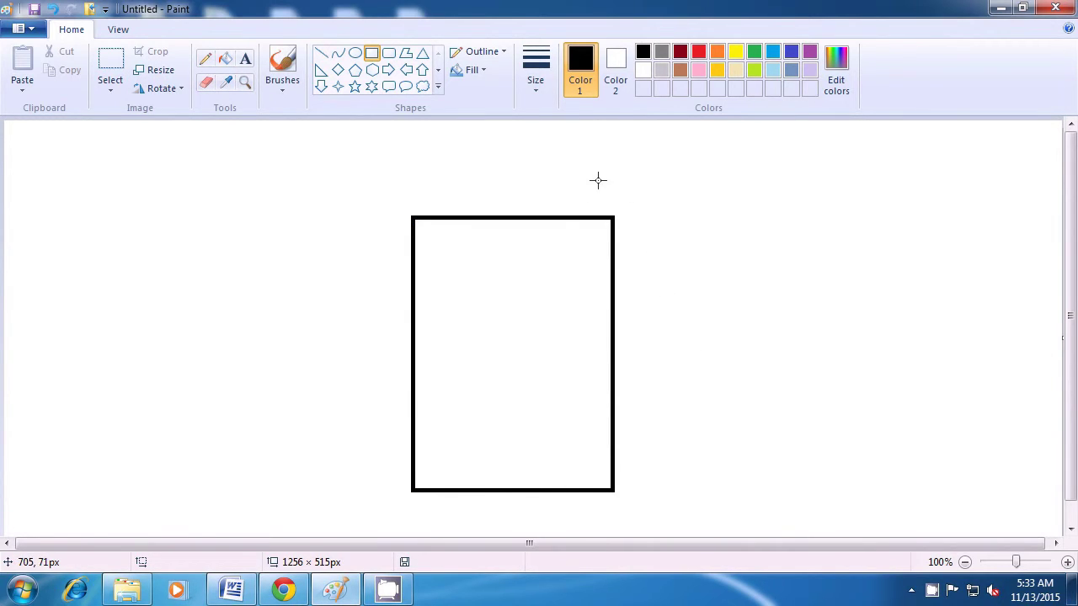
Step: Add an antenna rectangle about 20 × 49 px on the phone body's upper-right corner and a large screen rectangle inside its upper part
drag(596, 177, 612, 218)
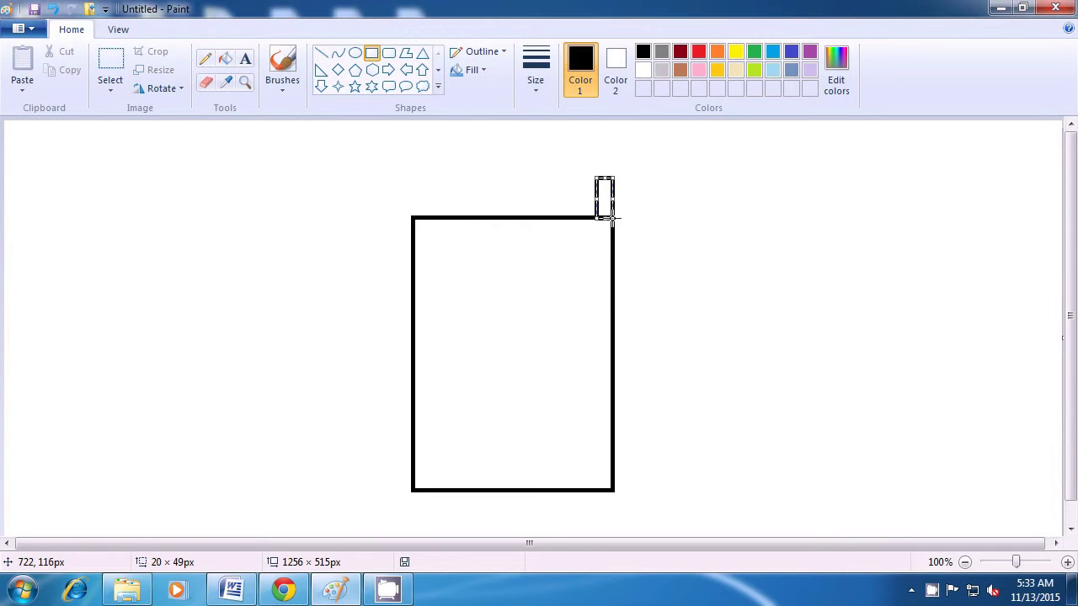
click(684, 221)
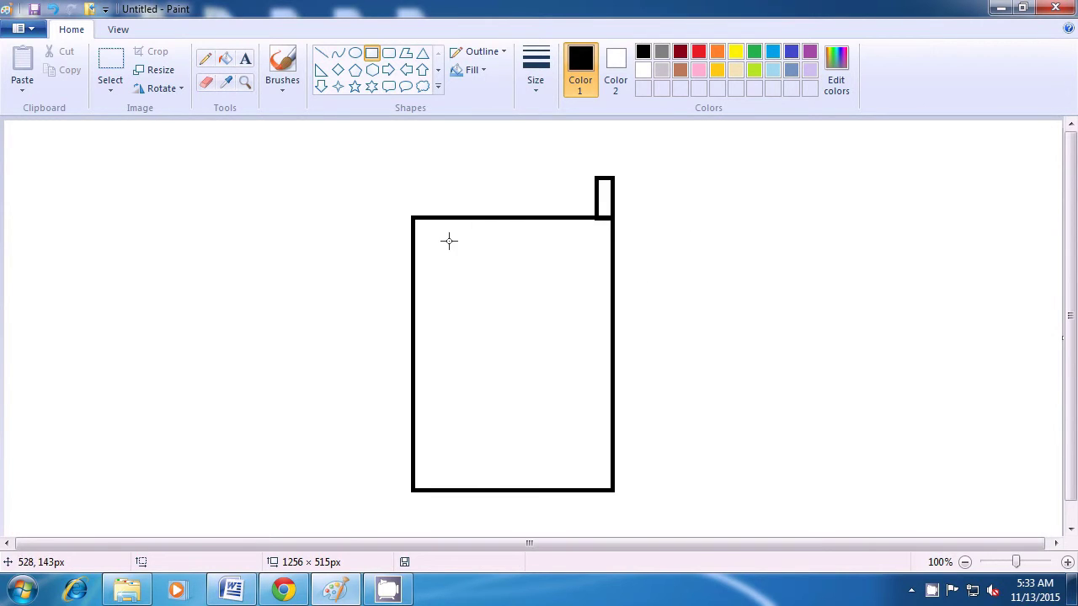
drag(430, 231, 591, 384)
click(836, 276)
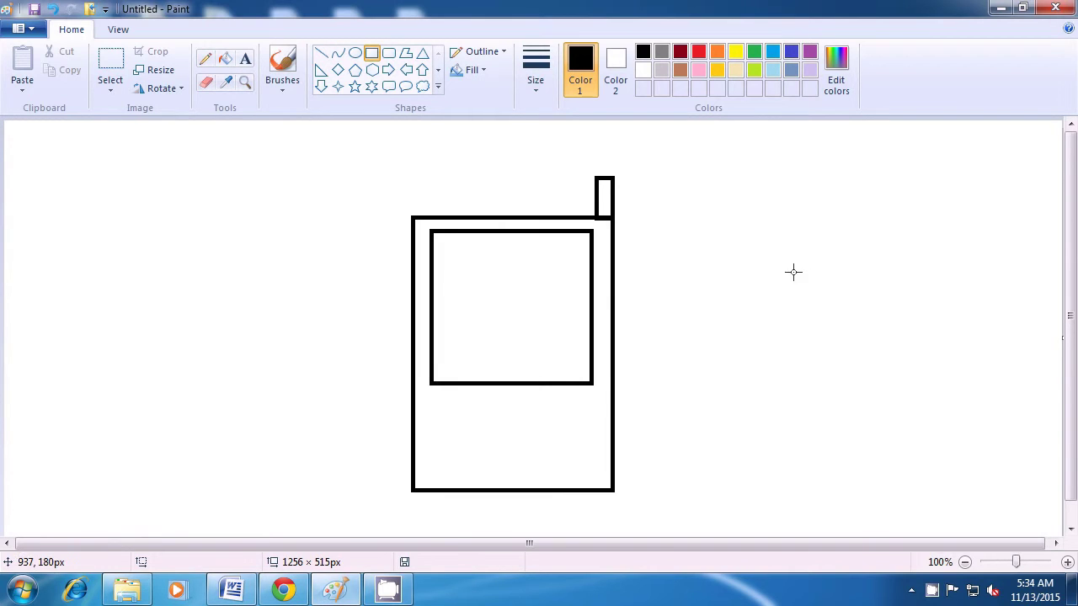
Step: Draw two small solid black button rectangles below the screen's lower corners, the right one about 28 × 20 px, with Color 2 black and a solid color fill
click(592, 85)
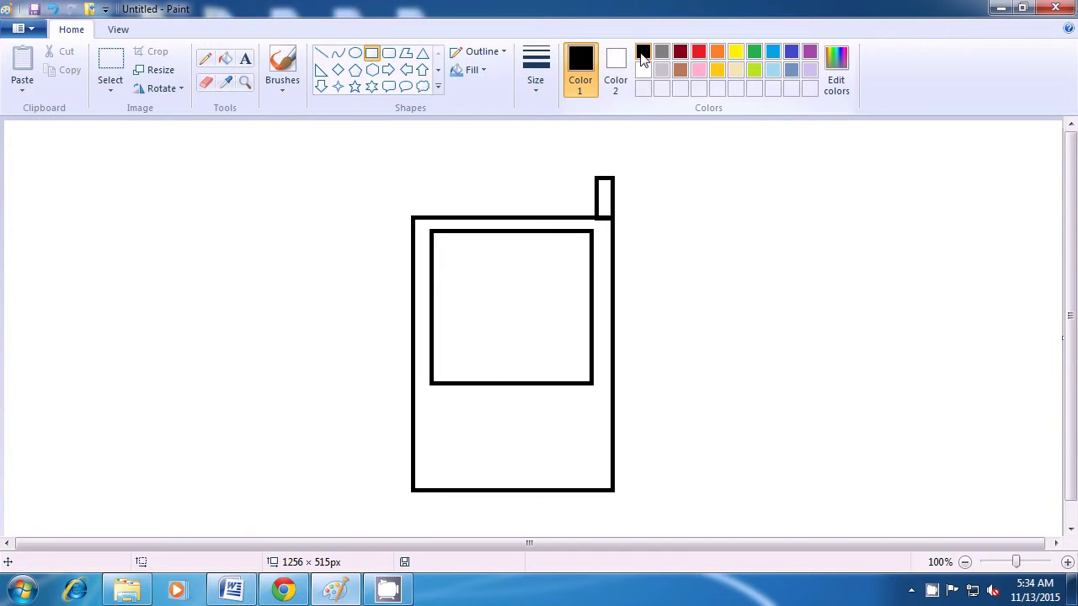
click(615, 71)
click(642, 56)
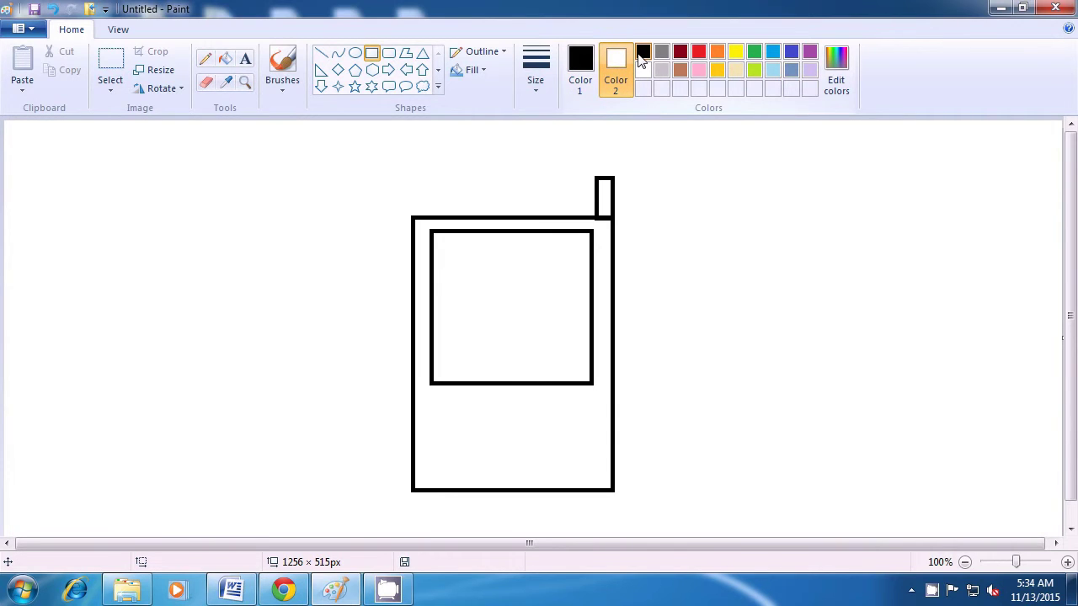
click(483, 74)
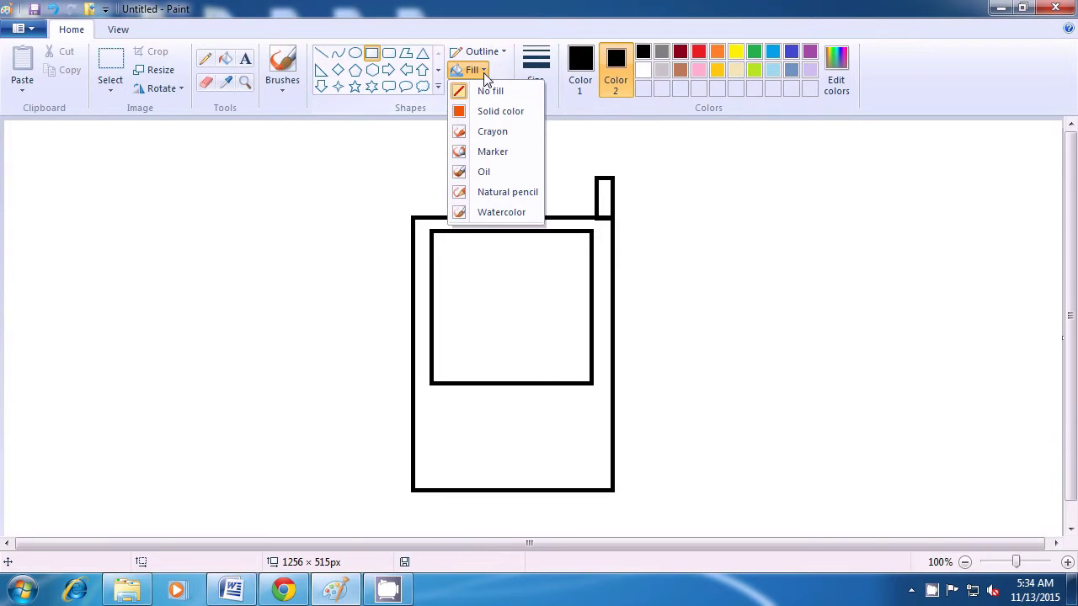
click(498, 115)
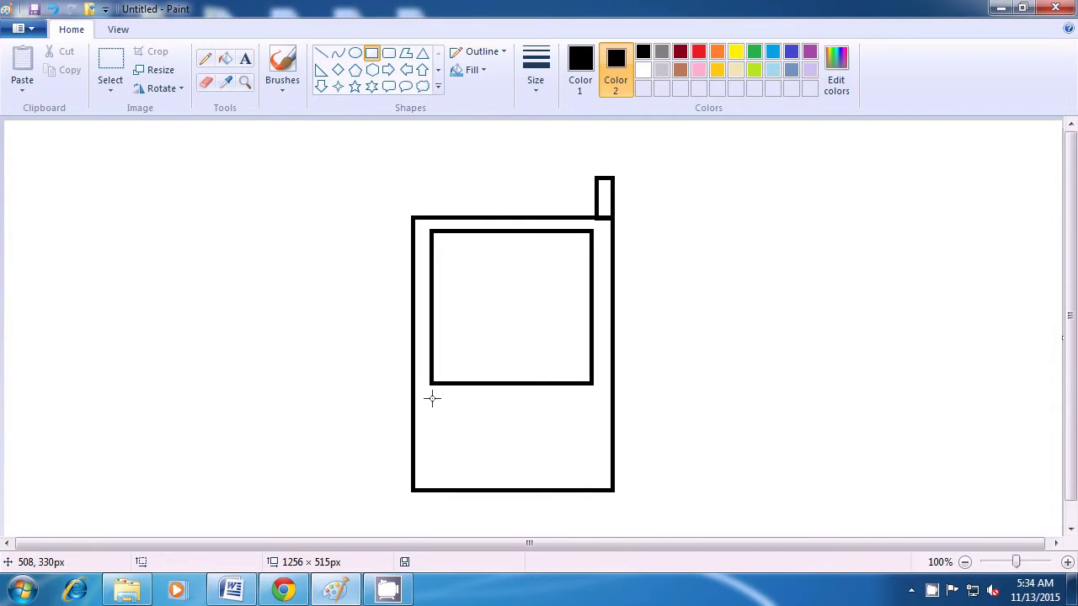
drag(431, 398, 459, 415)
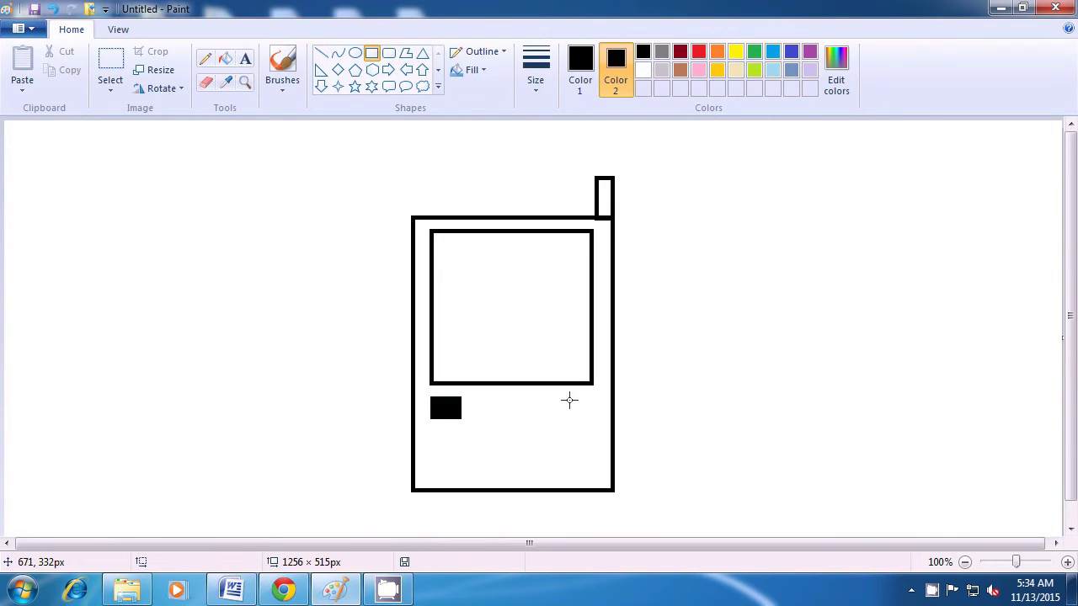
drag(570, 401, 593, 417)
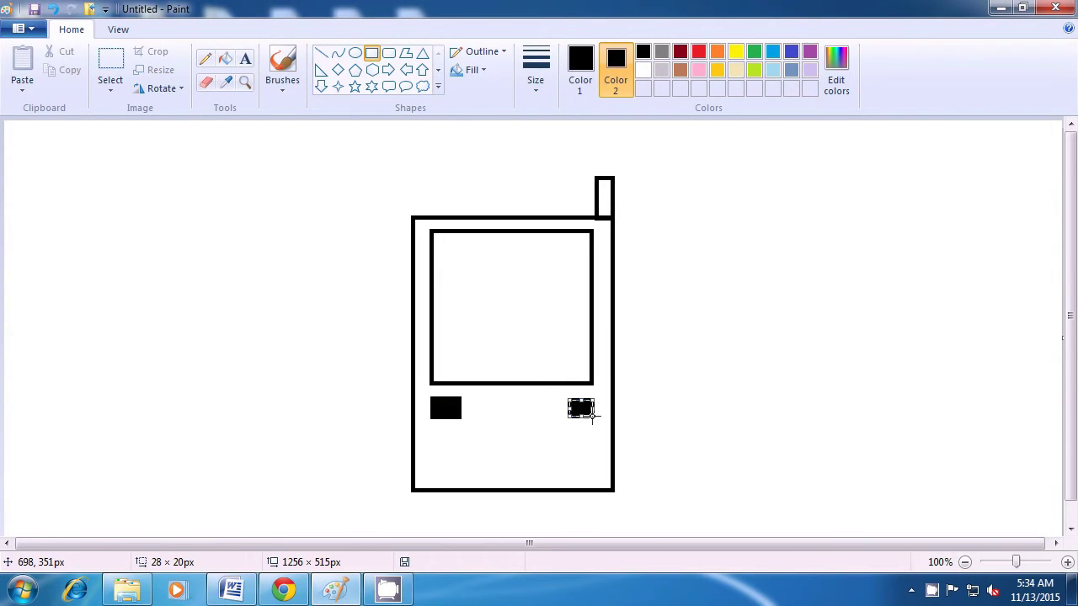
click(707, 385)
Step: Draw a thin solid light-gray bar between and slightly below the two black buttons, using light gray for both colors
click(661, 70)
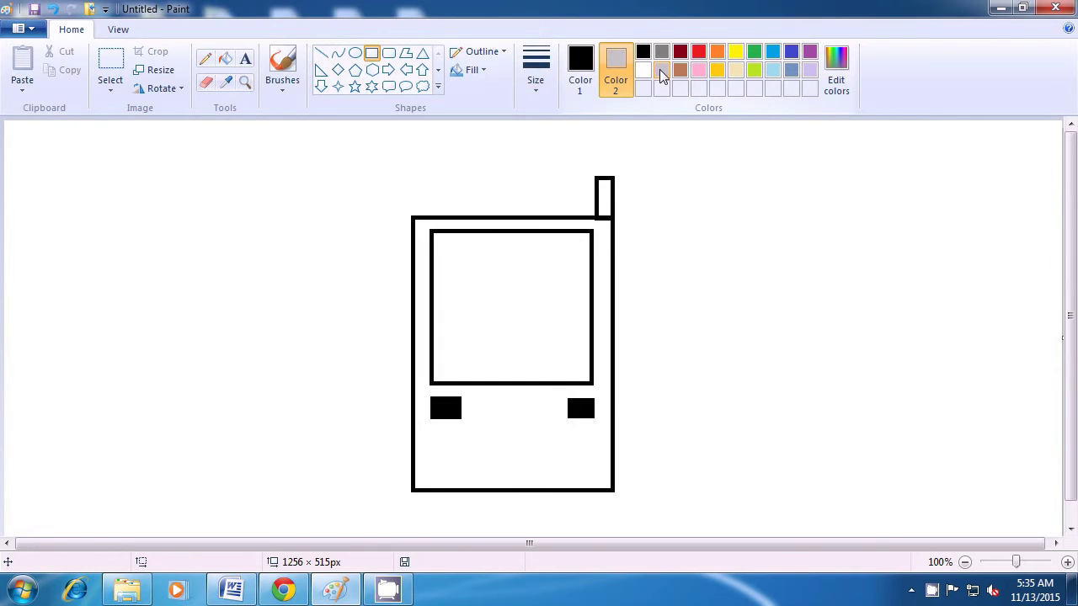
click(580, 67)
click(662, 70)
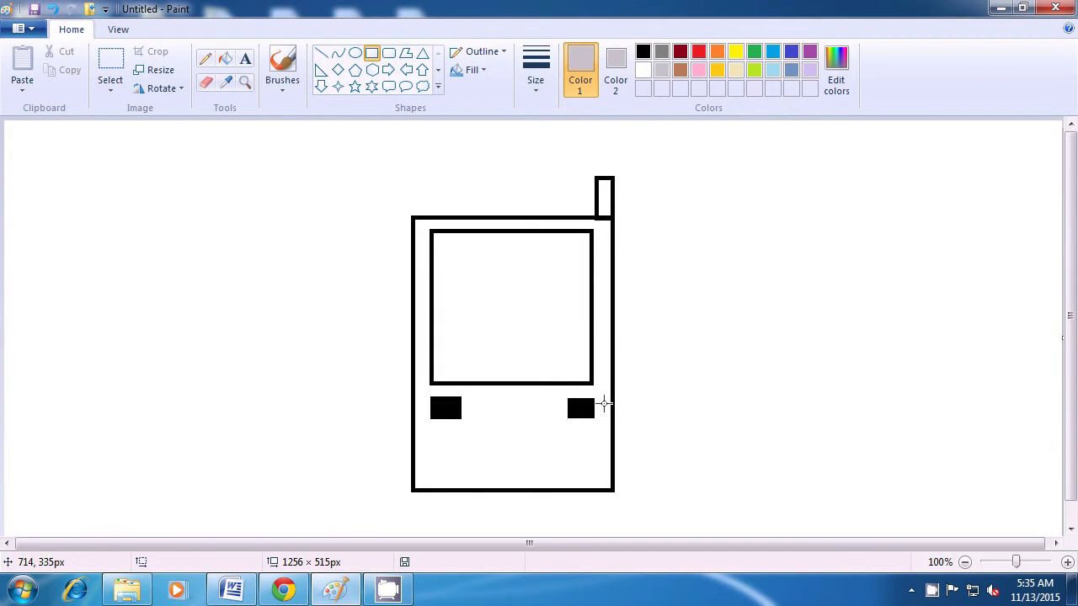
drag(471, 426, 564, 434)
click(688, 418)
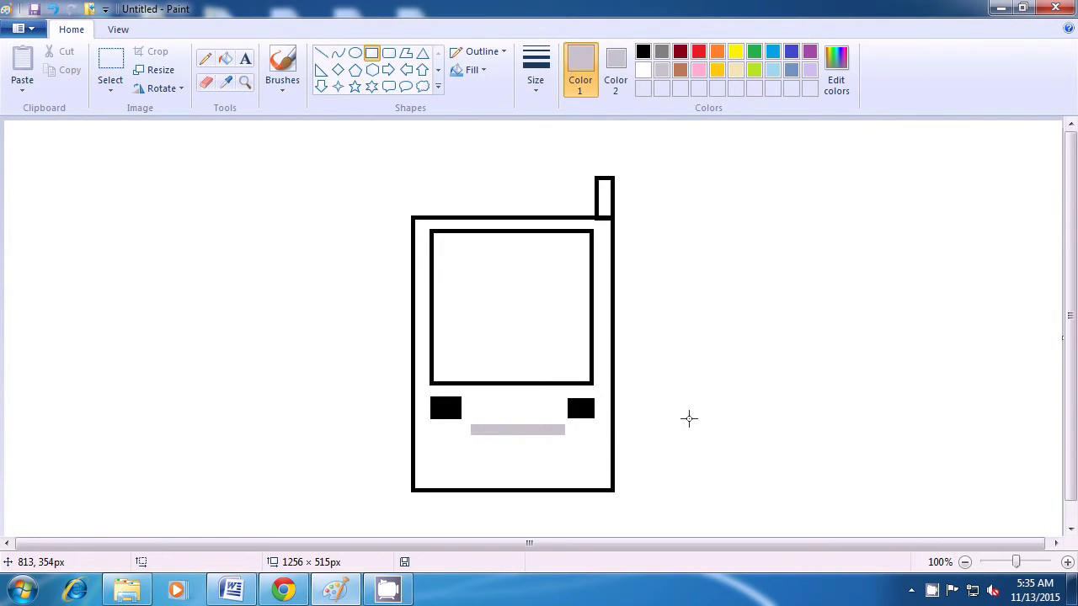
Step: Draw a white-filled black keypad rectangle about 132 × 47 px below the gray bar, with Color 1 black and Color 2 white
click(621, 69)
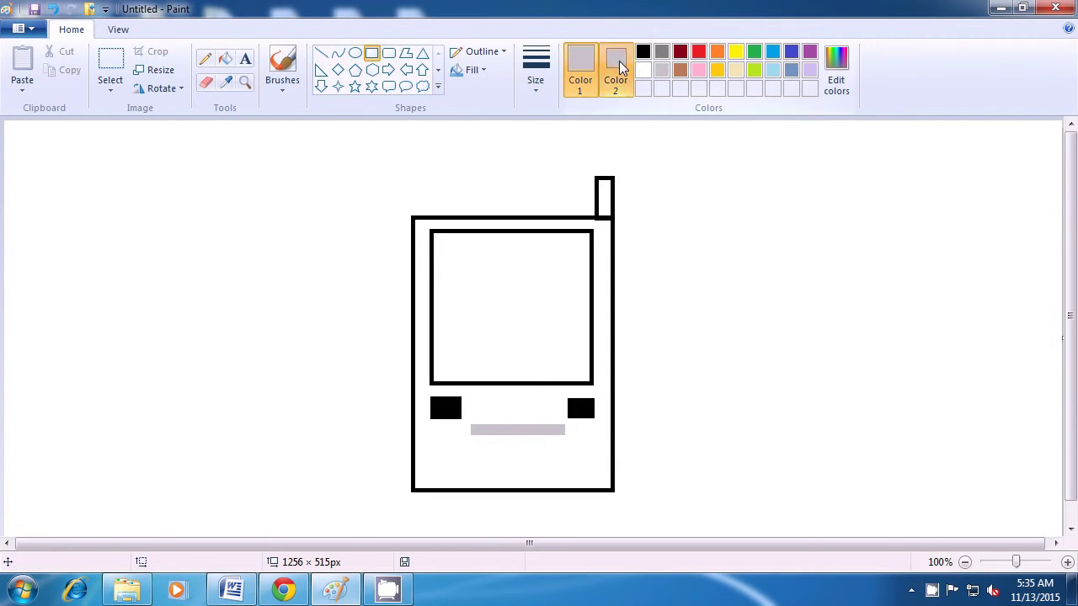
click(642, 72)
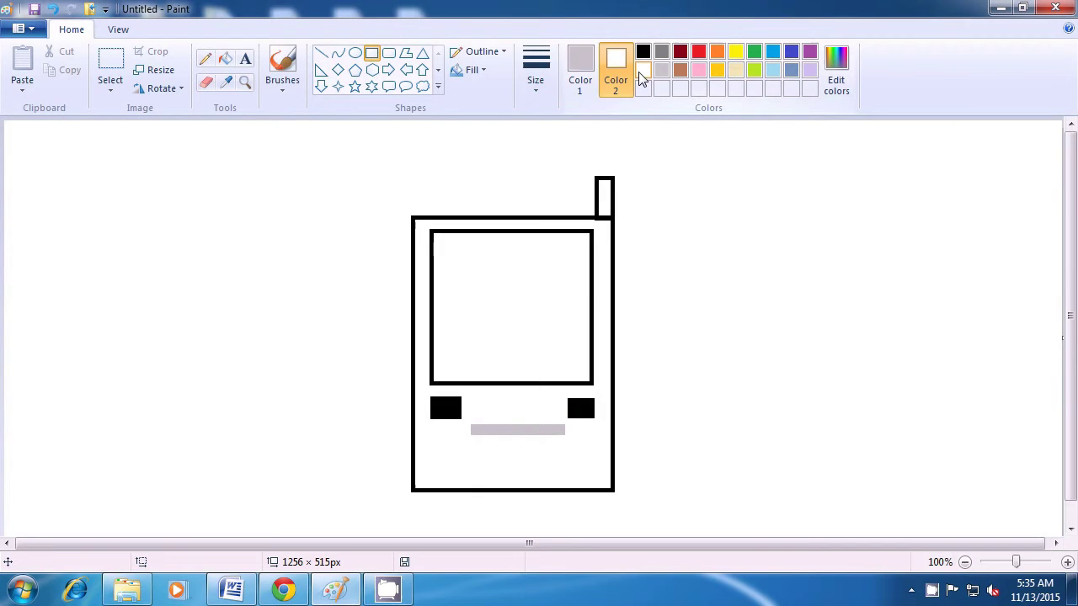
click(581, 69)
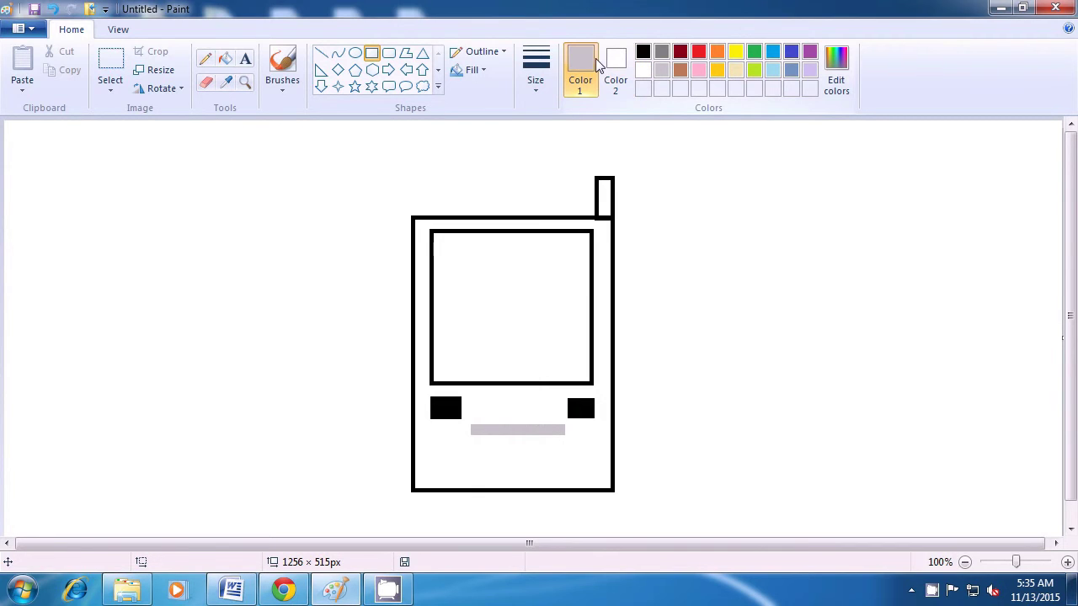
click(641, 53)
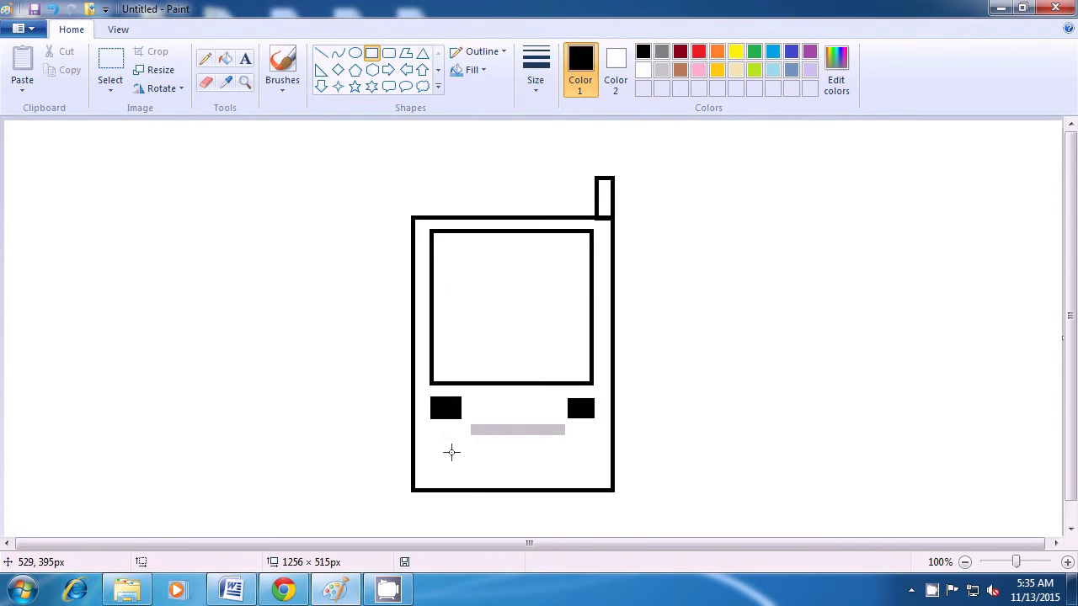
drag(460, 443, 571, 483)
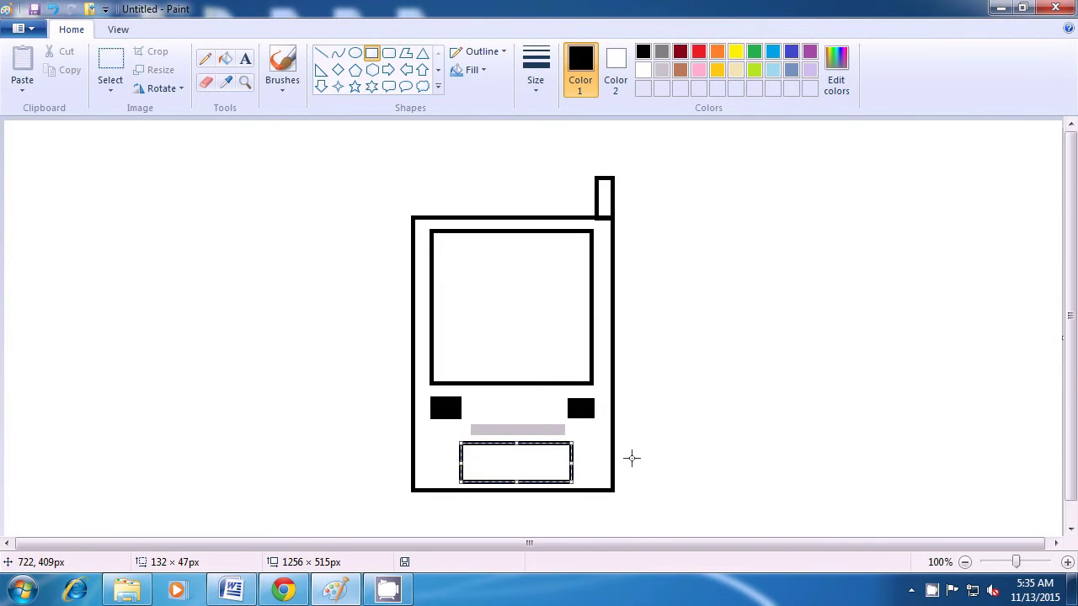
click(733, 412)
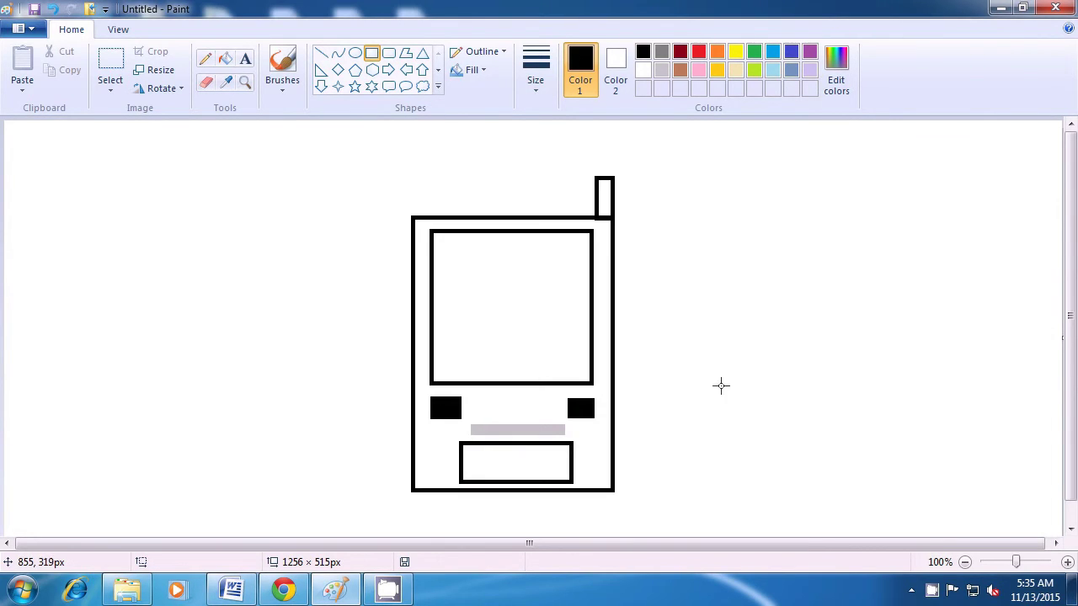
Step: Divide the keypad rectangle into four columns with three vertical black lines
click(323, 55)
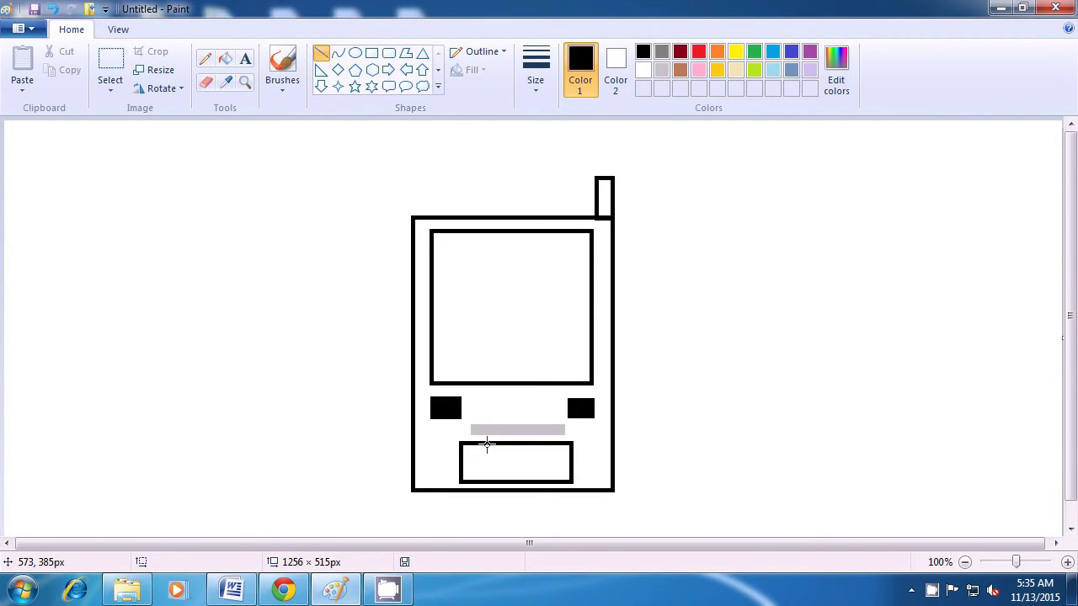
drag(486, 444, 486, 478)
drag(486, 478, 486, 480)
click(680, 437)
drag(515, 444, 516, 476)
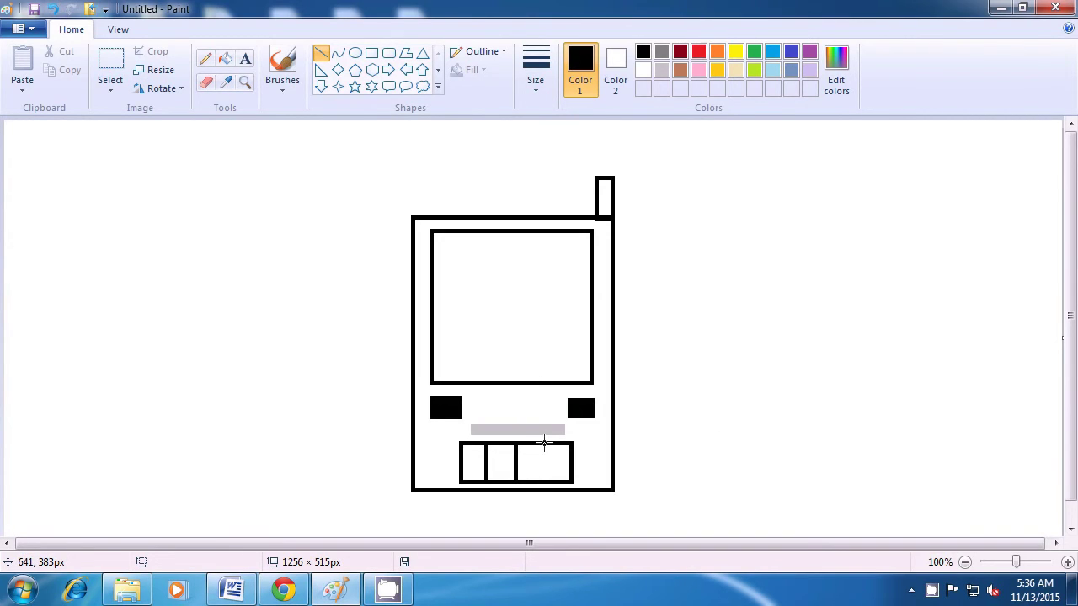
drag(548, 446, 547, 483)
Step: Divide the keypad rectangle into four rows with three horizontal black lines across its width
drag(463, 452, 571, 451)
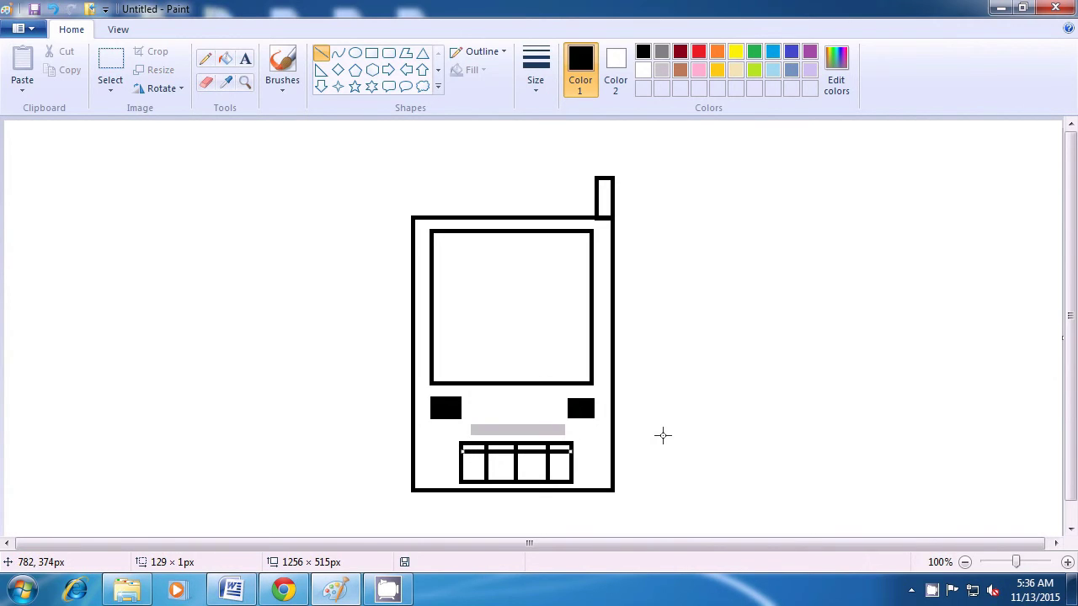
click(662, 436)
drag(465, 461, 575, 460)
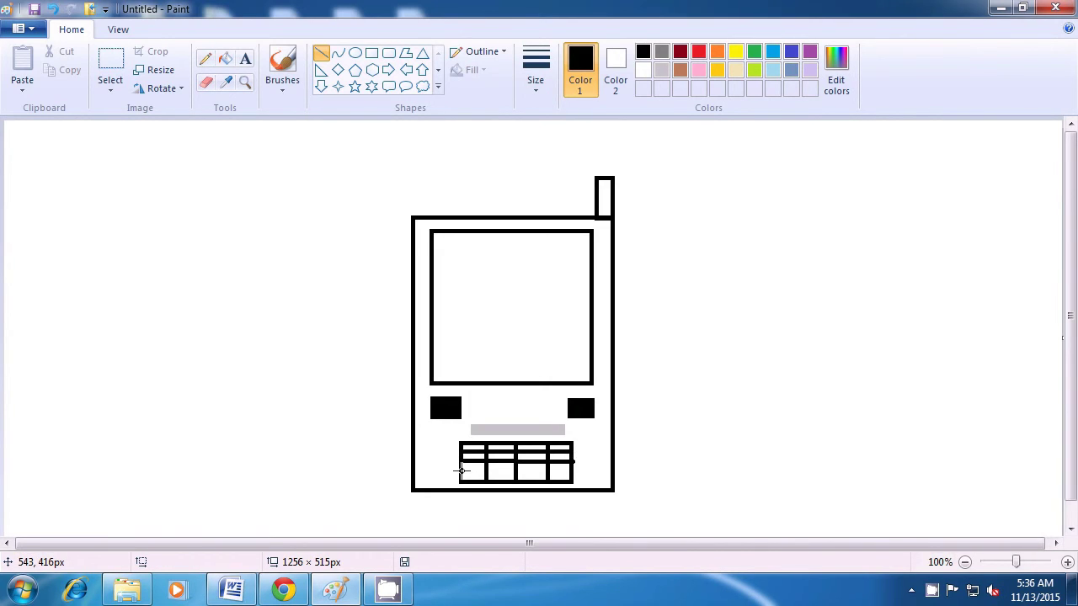
drag(462, 473, 570, 472)
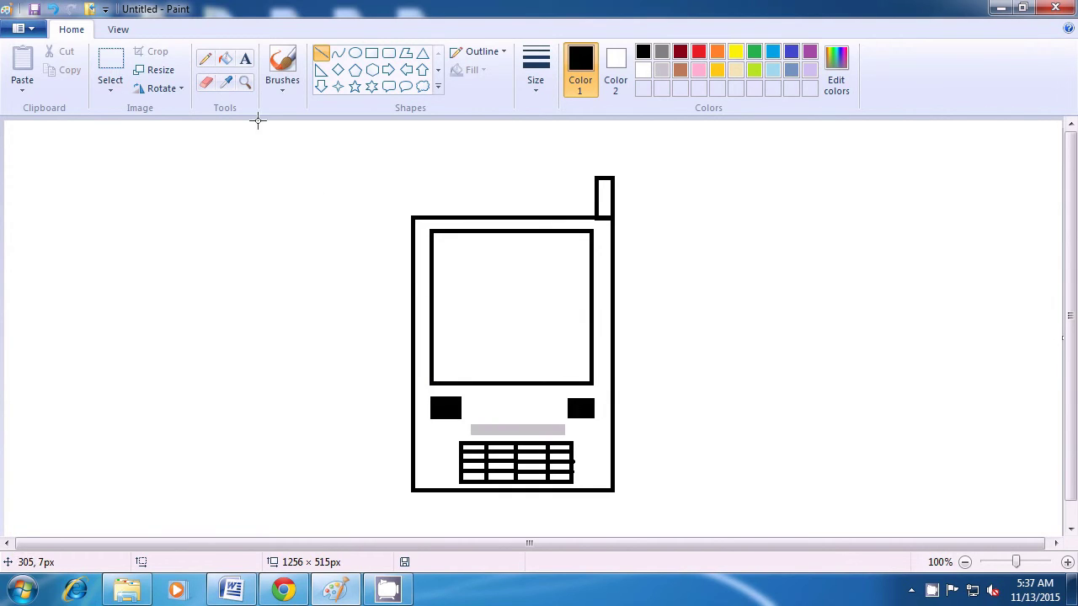
Step: Add the text "computer shiksha" in black at the top of the phone's screen rectangle
click(246, 57)
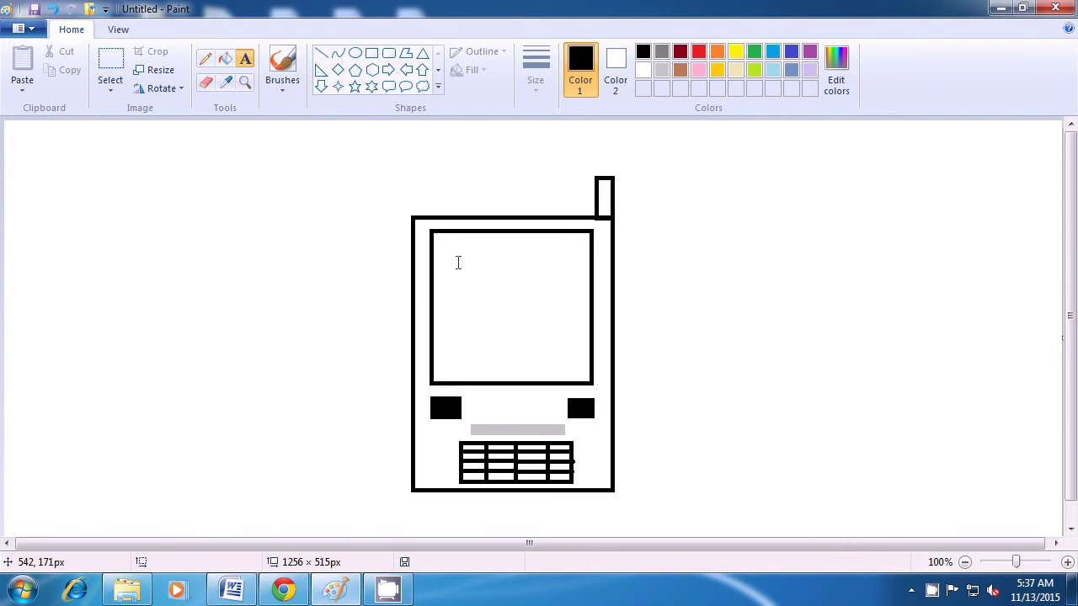
click(434, 242)
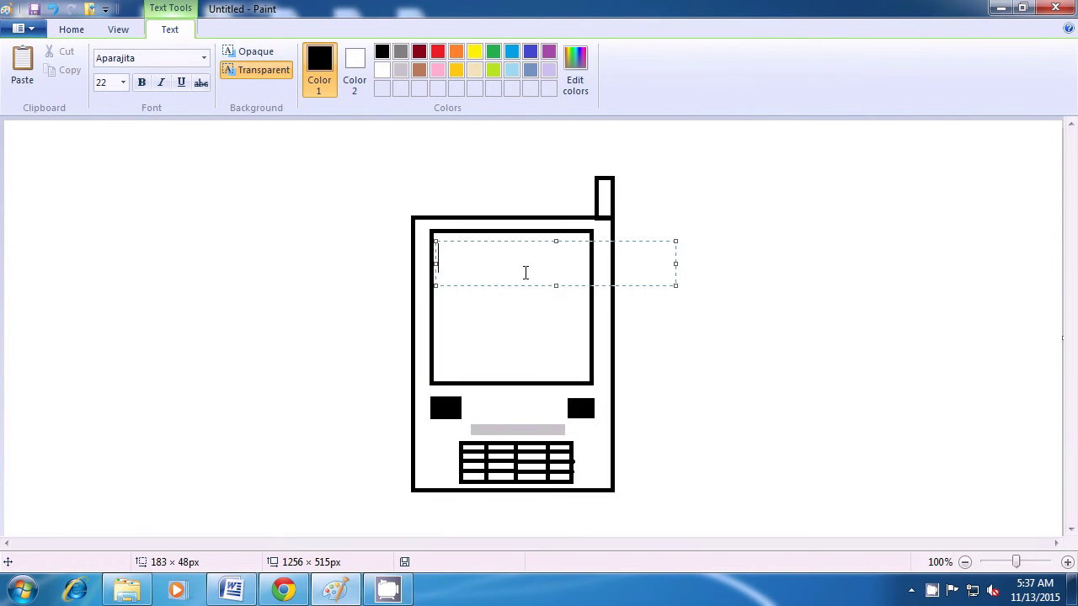
text(computer )
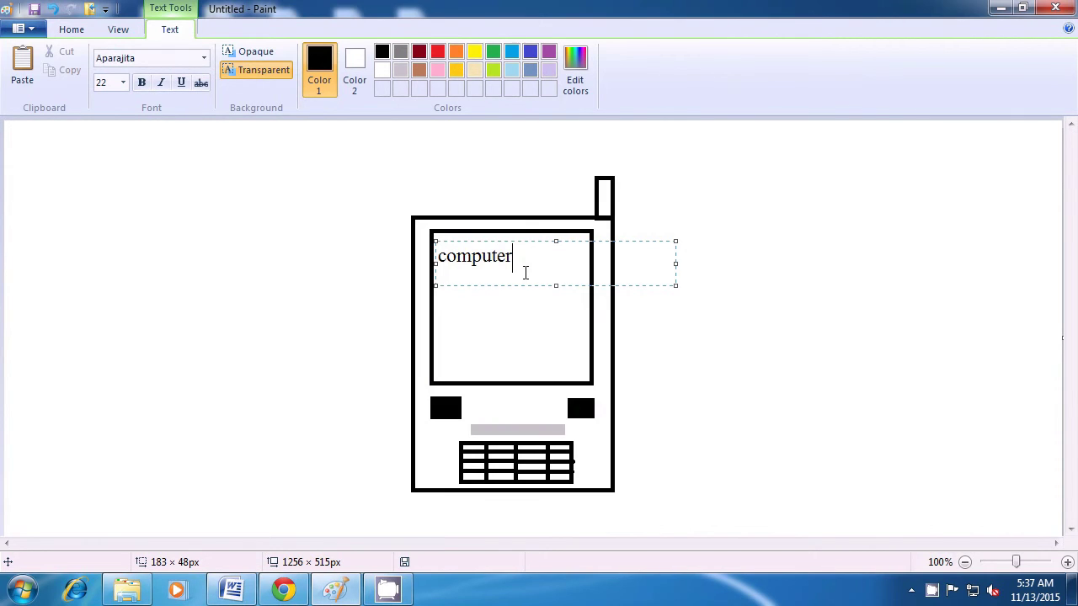
text(shiksha)
click(735, 317)
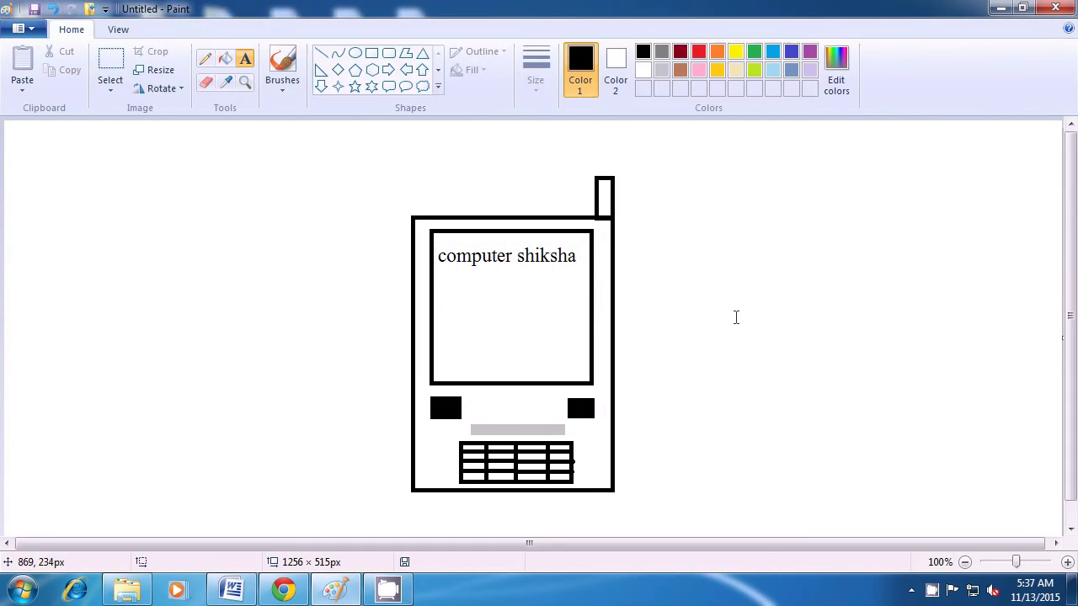